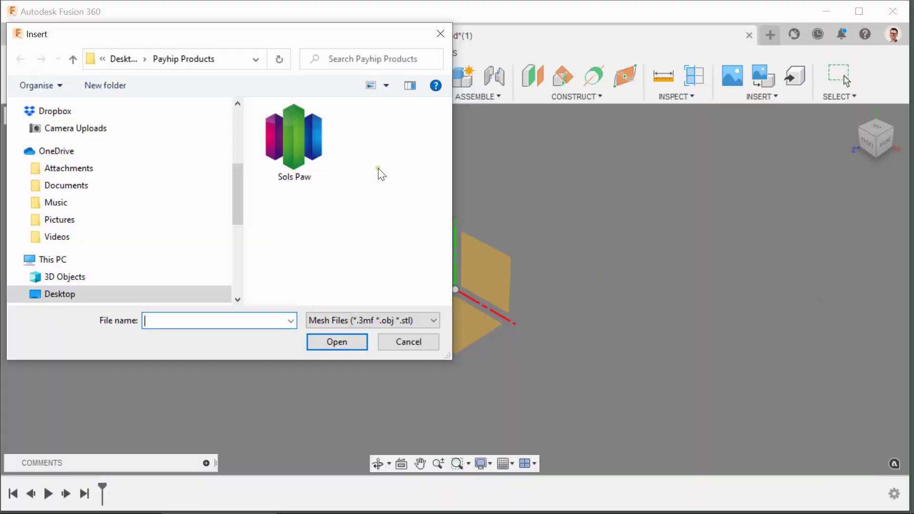
Insert the Sols Paw mesh file, keeping Unit Type at Millimeter.
{"action": "left_click", "coordinate": [294, 138]}
{"action": "left_click", "coordinate": [336, 342]}
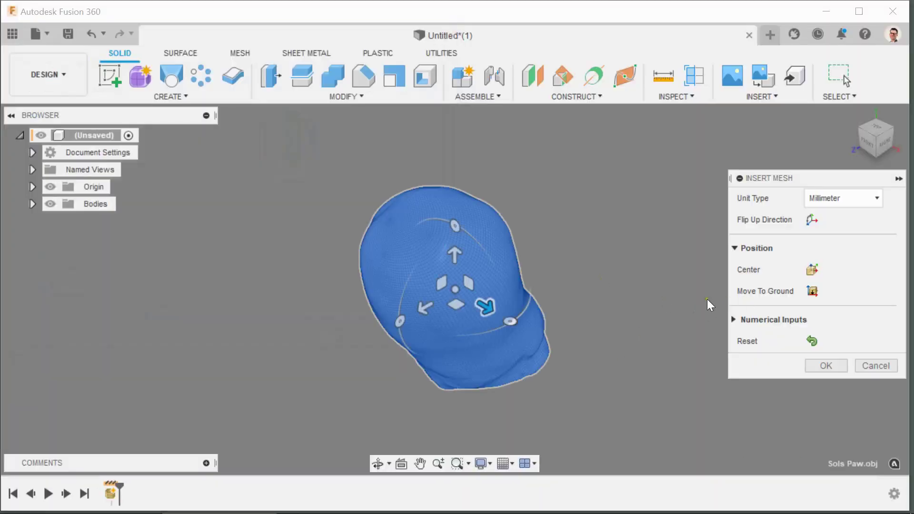
{"action": "middle_click_drag", "start_coordinate": [707, 301], "coordinate": [453, 374], "text": "shift"}
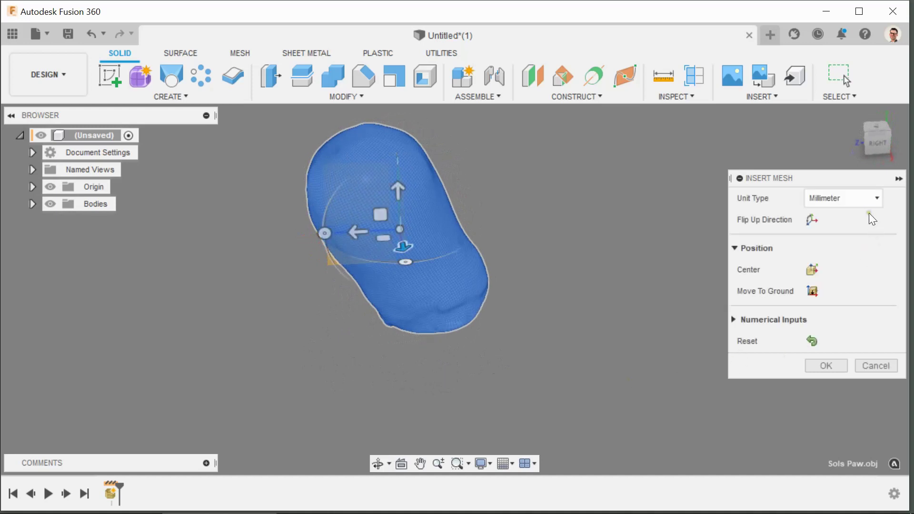
{"action": "left_click", "coordinate": [868, 200]}
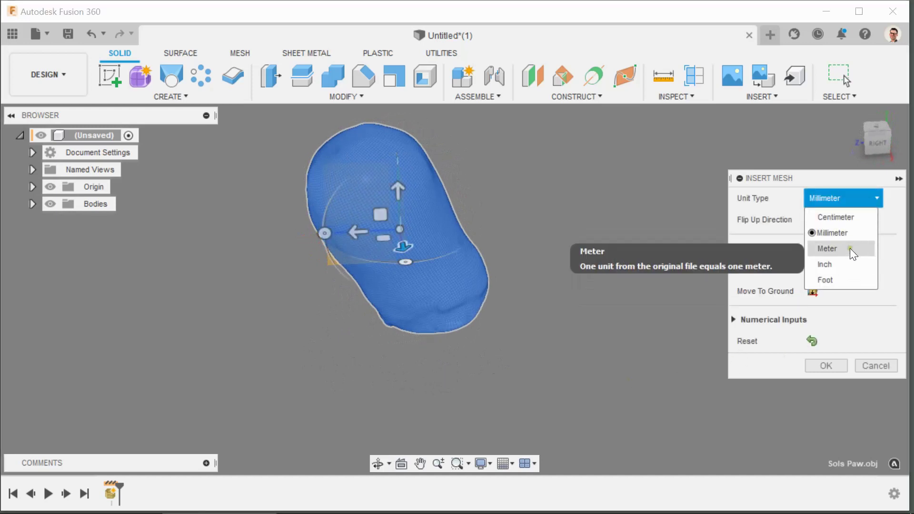
{"action": "left_click", "coordinate": [834, 197]}
{"action": "left_click", "coordinate": [826, 365]}
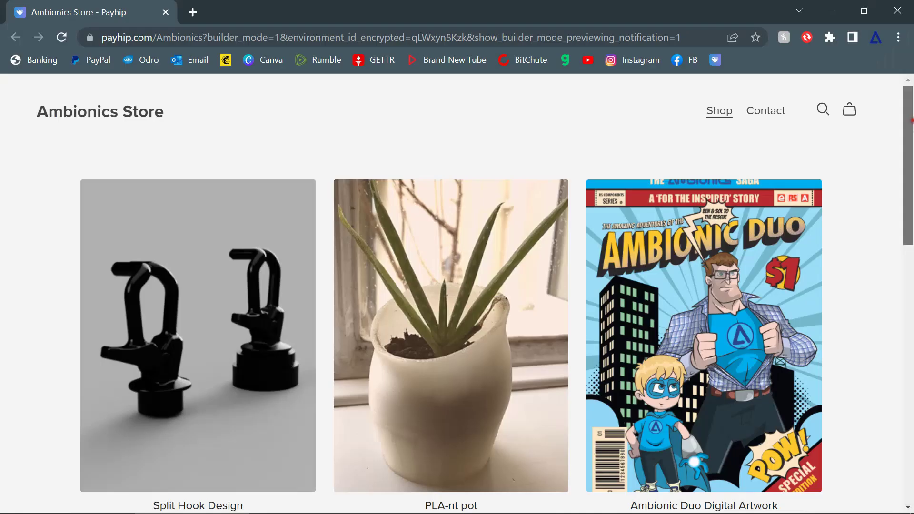
Scroll the Ambionics store and browse the Sol's Paw product page.
{"action": "scroll", "coordinate": [912, 162], "scroll_direction": "down", "scroll_amount": 5}
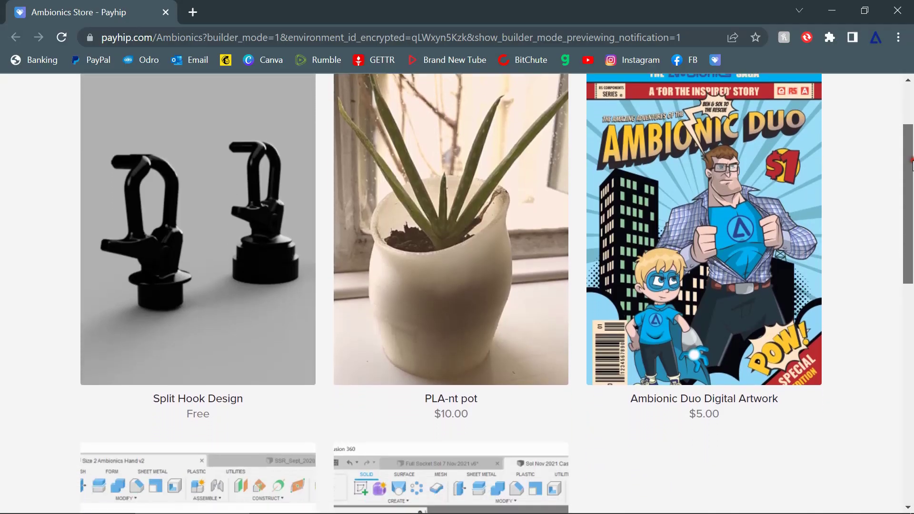
{"action": "left_click_drag", "start_coordinate": [912, 162], "coordinate": [912, 324]}
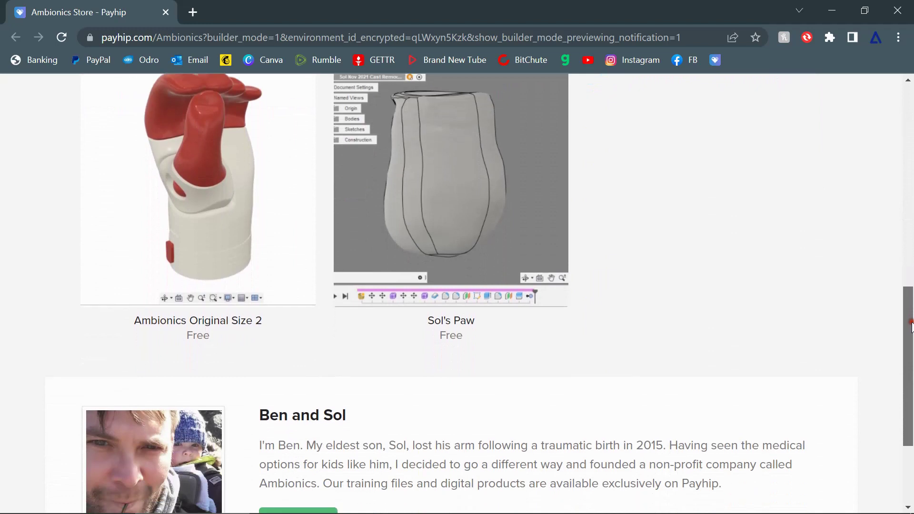
{"action": "left_click", "coordinate": [455, 267]}
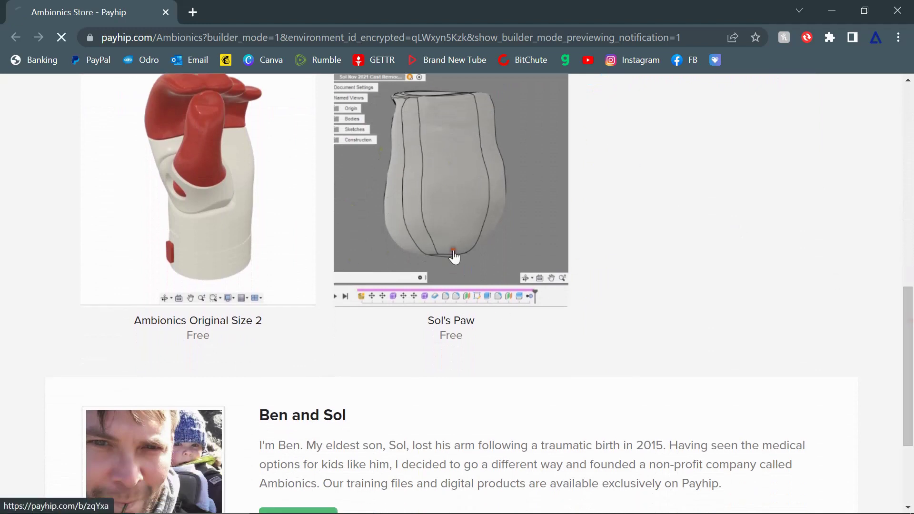
{"action": "scroll", "coordinate": [455, 314], "scroll_direction": "down", "scroll_amount": 2}
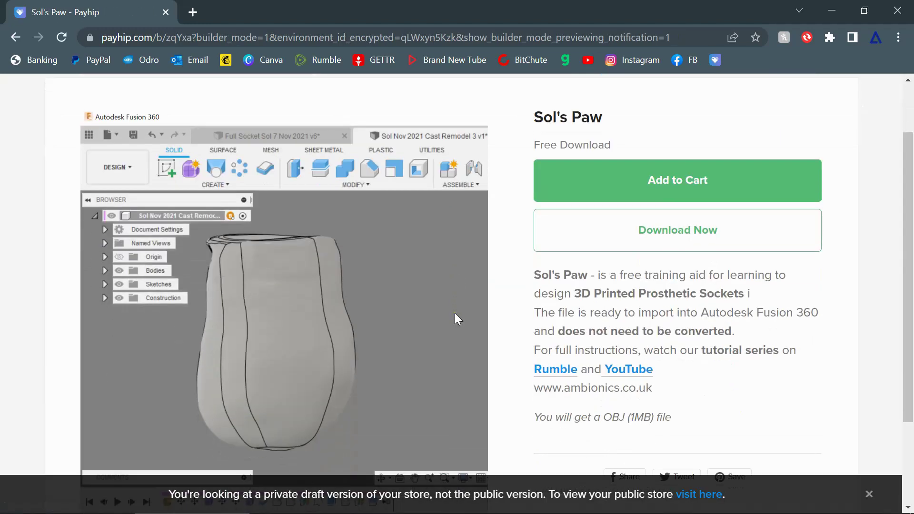
{"action": "scroll", "coordinate": [456, 314], "scroll_direction": "down", "scroll_amount": 5}
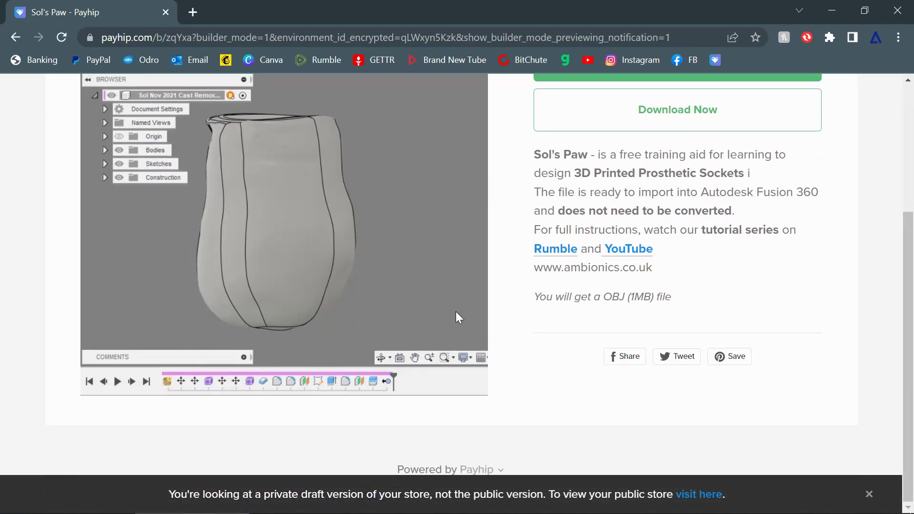
{"action": "scroll", "coordinate": [443, 305], "scroll_direction": "up", "scroll_amount": 6}
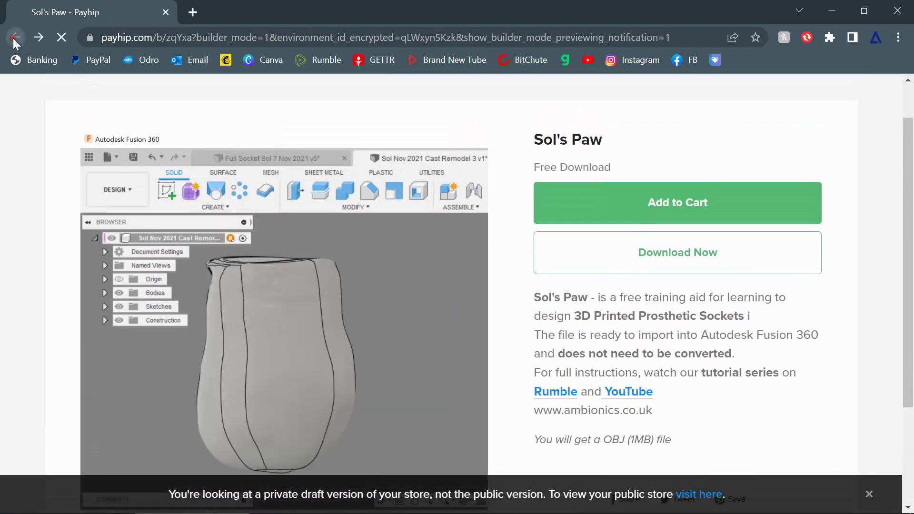
{"action": "scroll", "coordinate": [507, 313], "scroll_direction": "down", "scroll_amount": 3}
{"action": "scroll", "coordinate": [527, 313], "scroll_direction": "up", "scroll_amount": 8}
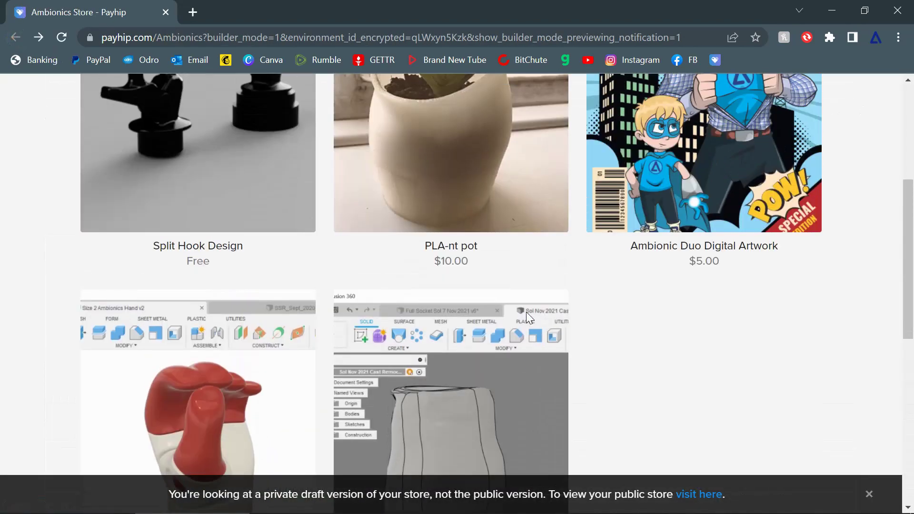
{"action": "scroll", "coordinate": [526, 312], "scroll_direction": "up", "scroll_amount": 3}
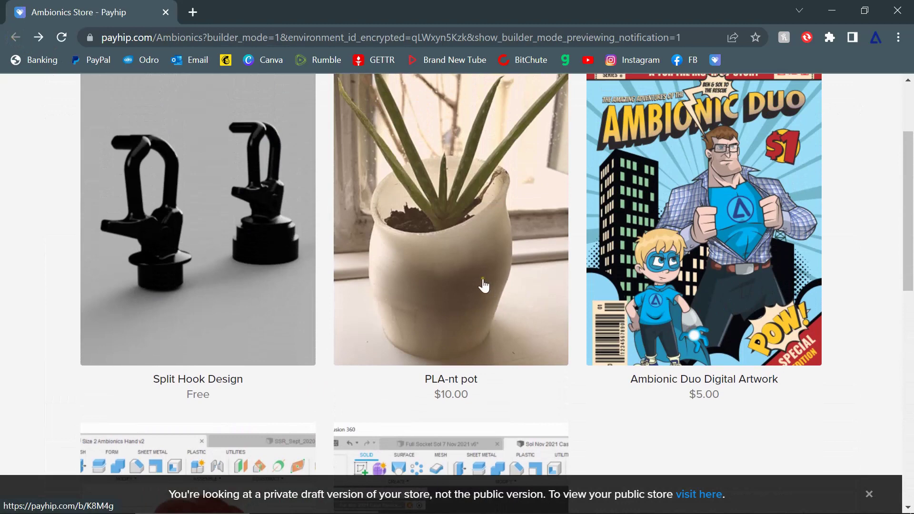
View the PLA-nt pot page, then go back and open Ambionic Duo Digital Artwork.
{"action": "left_click", "coordinate": [489, 265]}
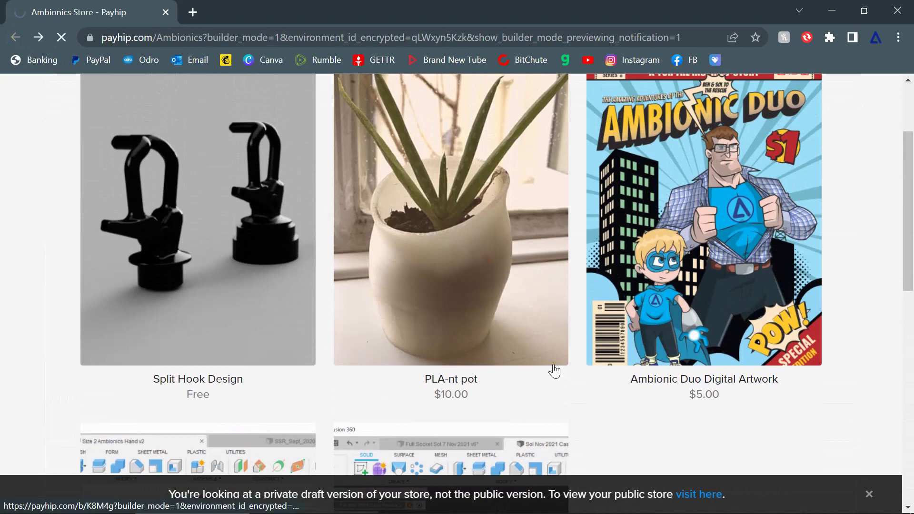
{"action": "scroll", "coordinate": [552, 323], "scroll_direction": "down", "scroll_amount": 3}
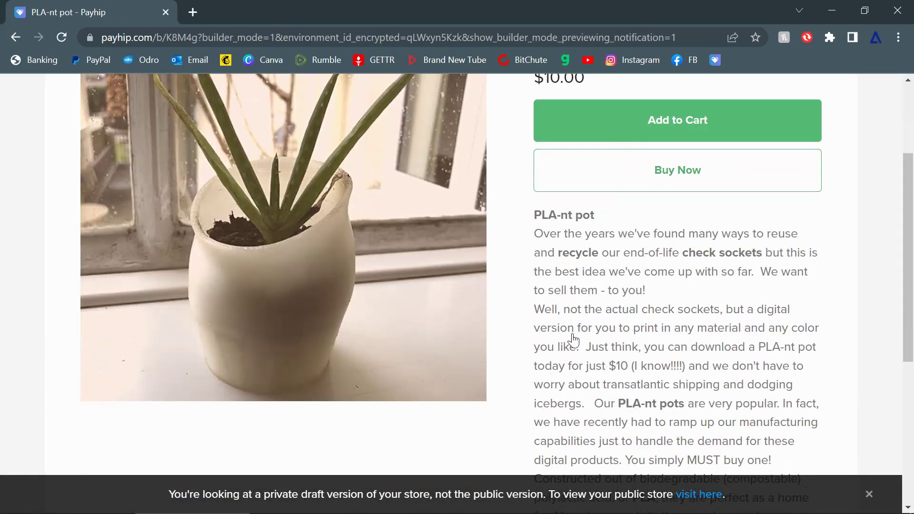
{"action": "scroll", "coordinate": [574, 340], "scroll_direction": "up", "scroll_amount": 3}
{"action": "left_click", "coordinate": [15, 37]}
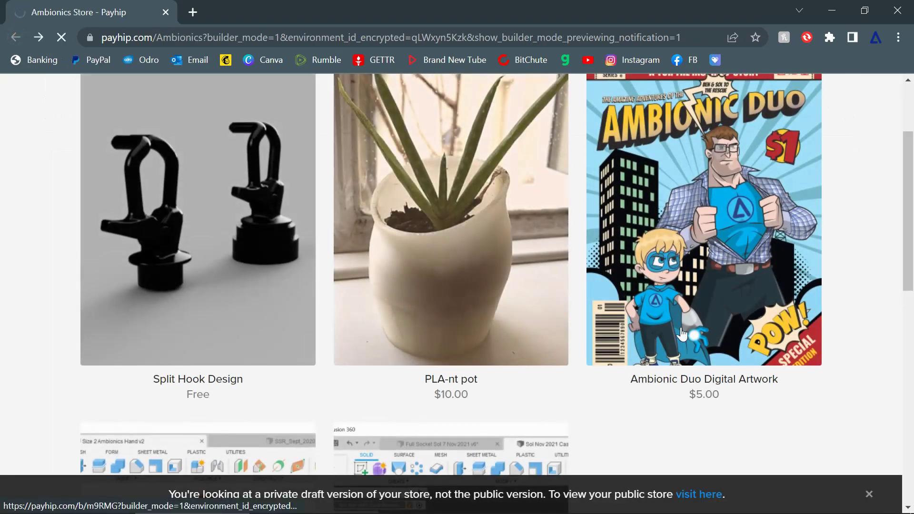
{"action": "left_click", "coordinate": [682, 335]}
{"action": "scroll", "coordinate": [530, 333], "scroll_direction": "down", "scroll_amount": 1}
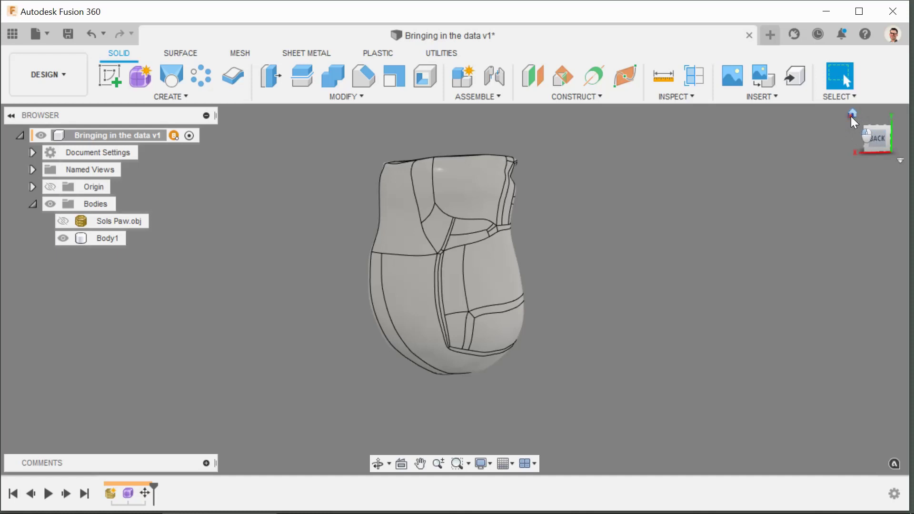
Step the ViewCube through Home, Right and Back, roll three quarter turns, then Left.
{"action": "left_click", "coordinate": [852, 114]}
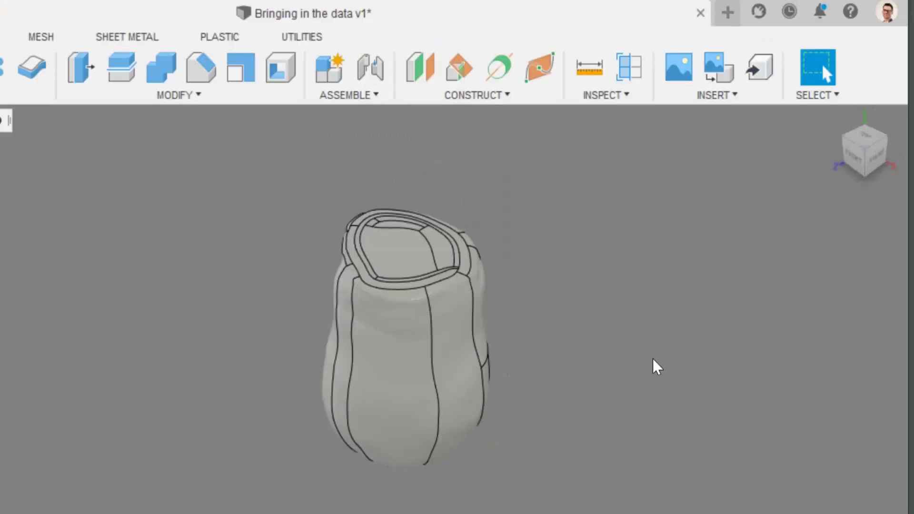
{"action": "left_click", "coordinate": [878, 167]}
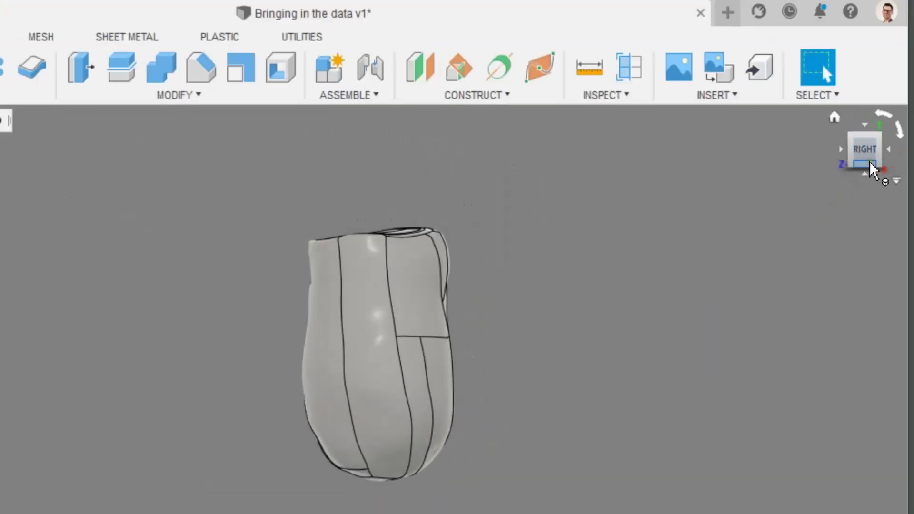
{"action": "left_click", "coordinate": [895, 157]}
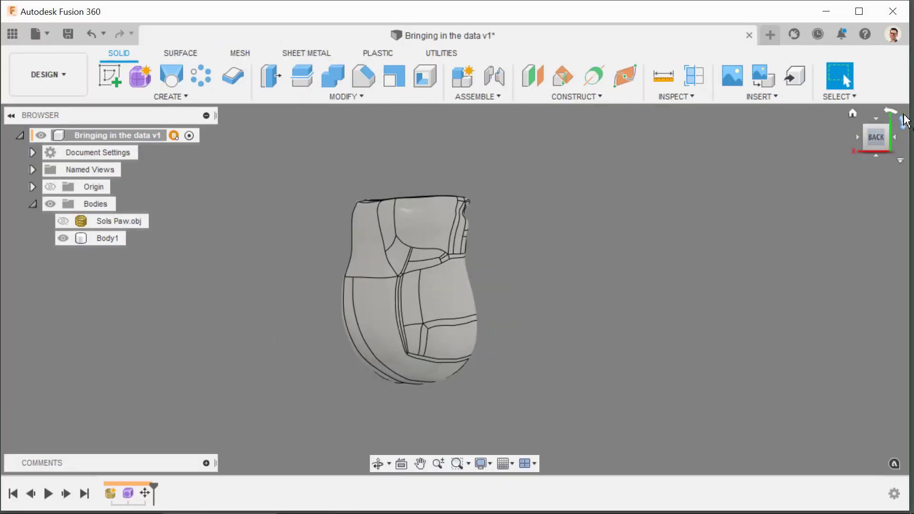
{"action": "left_click", "coordinate": [889, 117]}
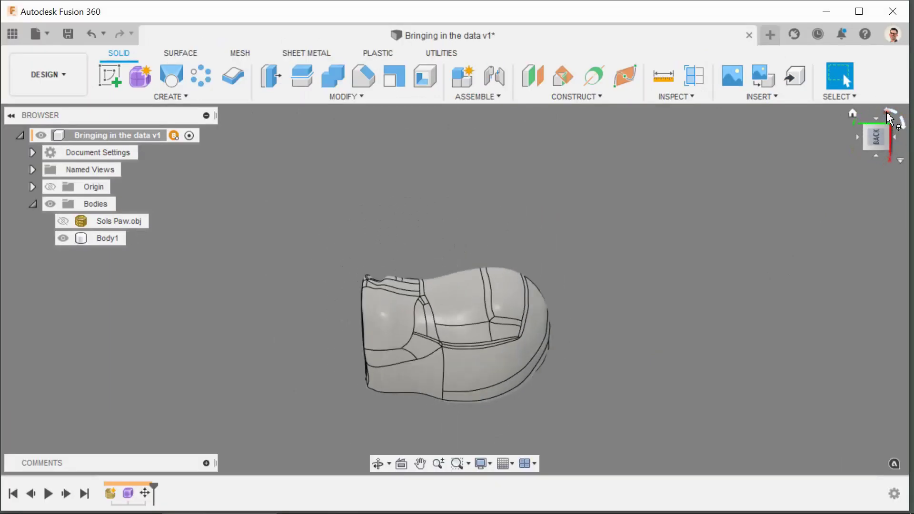
{"action": "left_click", "coordinate": [888, 117]}
{"action": "left_click", "coordinate": [889, 117]}
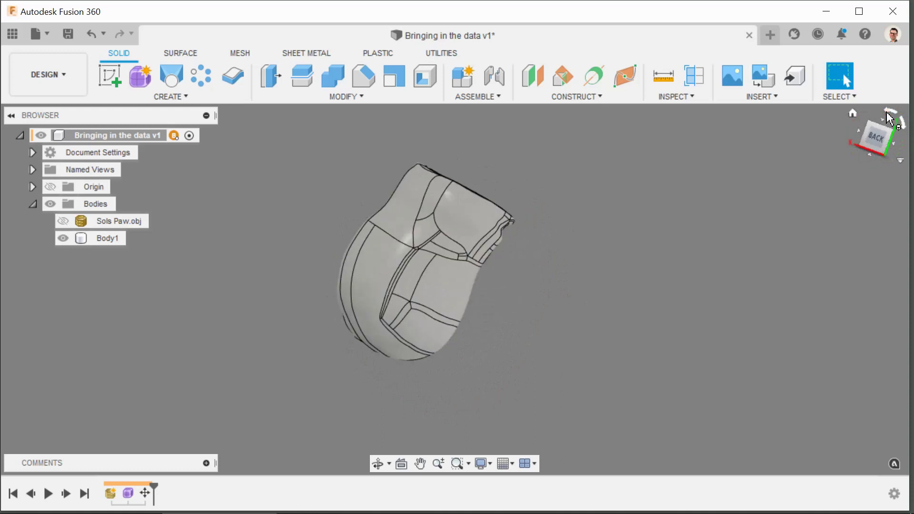
{"action": "left_click", "coordinate": [899, 138]}
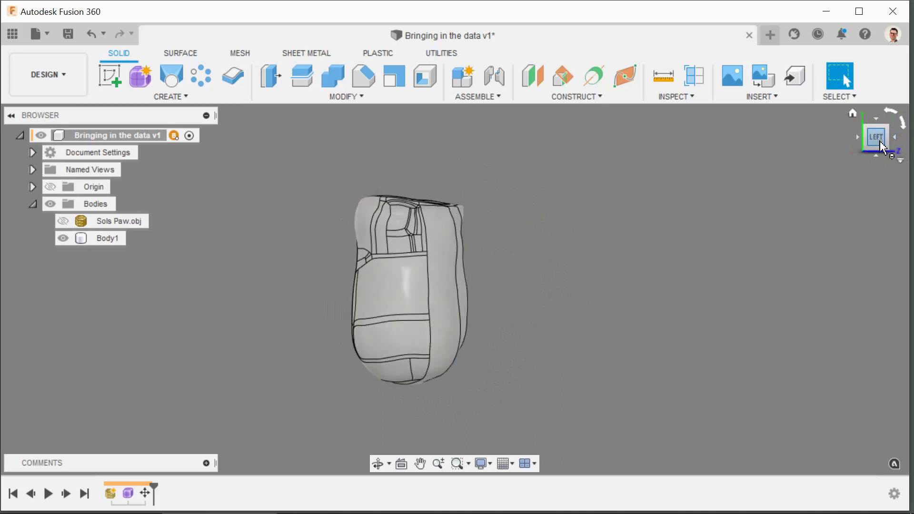
Pan and orbit the paw body, then orbit around a new pivot on its surface.
{"action": "middle_click_drag", "start_coordinate": [525, 330], "coordinate": [614, 294]}
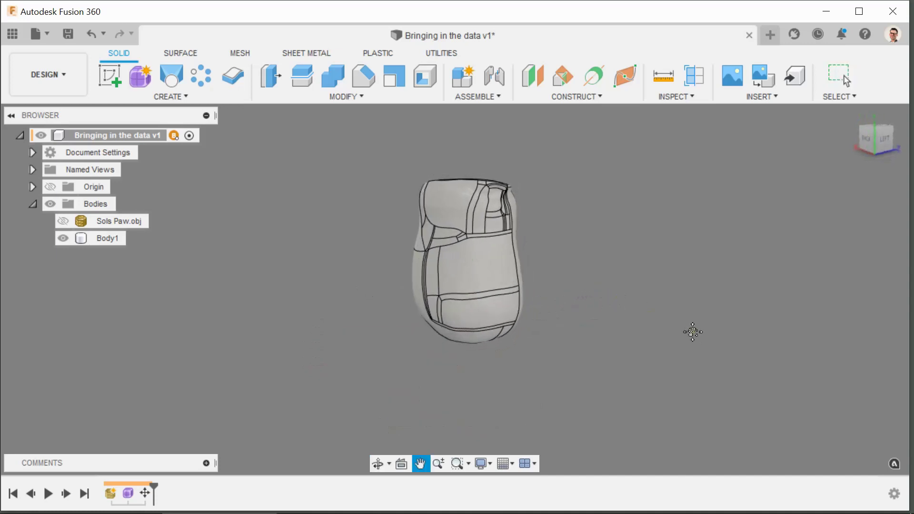
{"action": "middle_click_drag", "start_coordinate": [691, 333], "coordinate": [445, 339]}
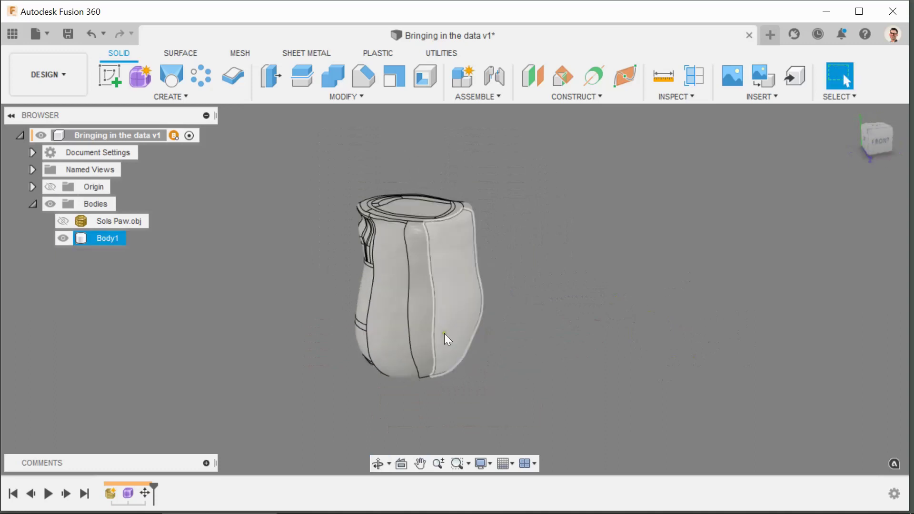
{"action": "middle_click_drag", "start_coordinate": [534, 335], "coordinate": [562, 305], "text": "shift"}
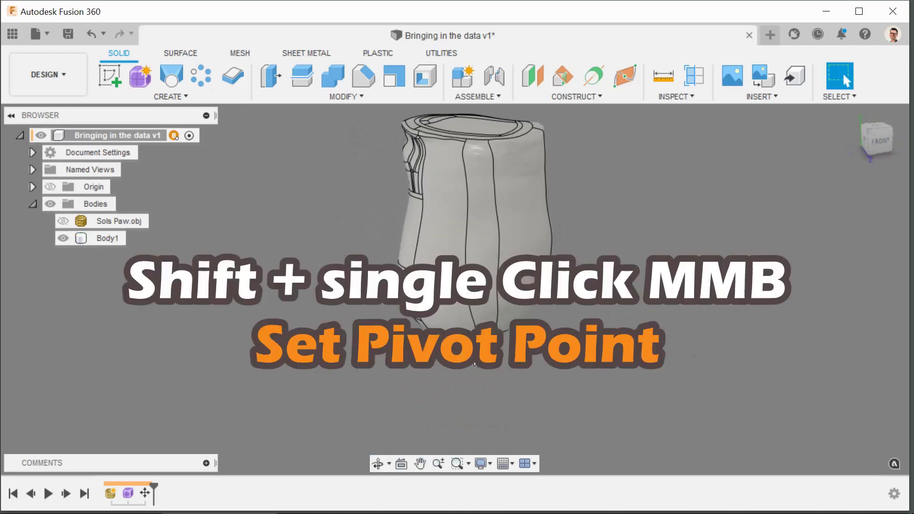
{"action": "middle_click_drag", "start_coordinate": [474, 364], "coordinate": [626, 327], "text": "shift"}
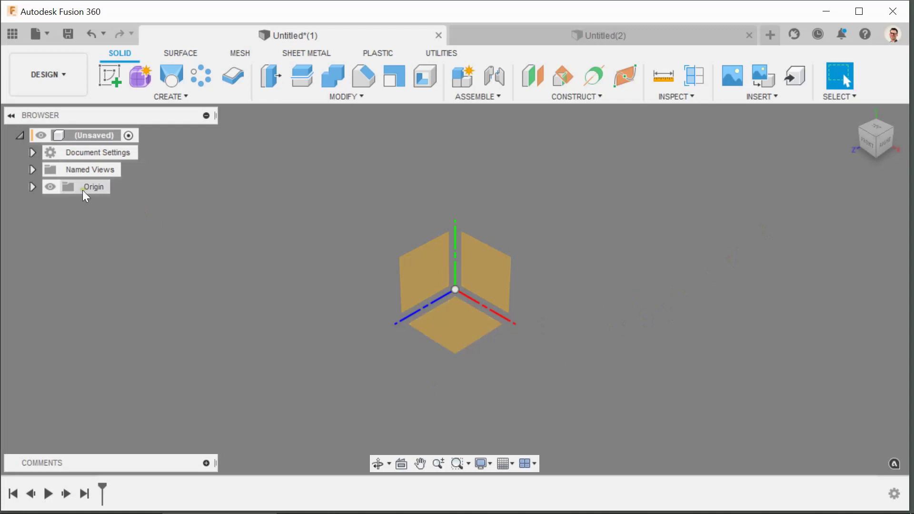
{"action": "left_click", "coordinate": [50, 188]}
{"action": "left_click", "coordinate": [50, 188]}
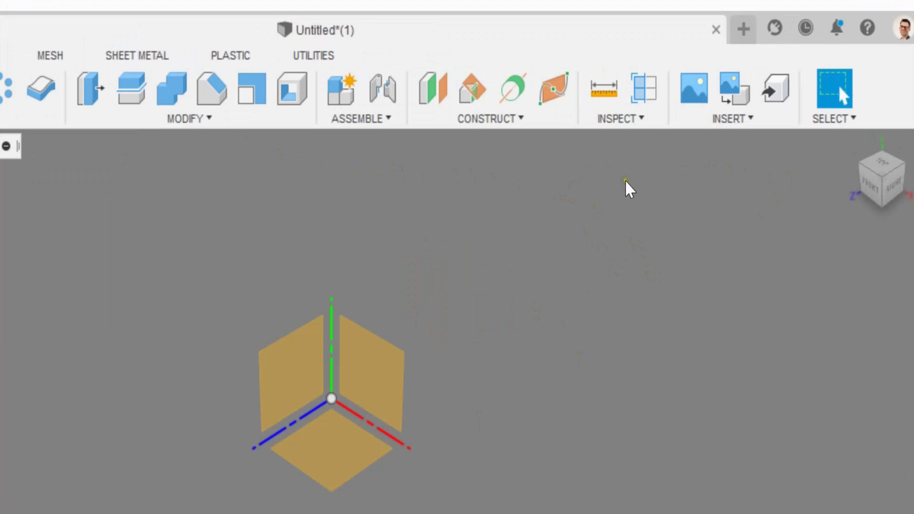
Insert the Sols Paw mesh file through Insert Mesh.
{"action": "left_click", "coordinate": [723, 126]}
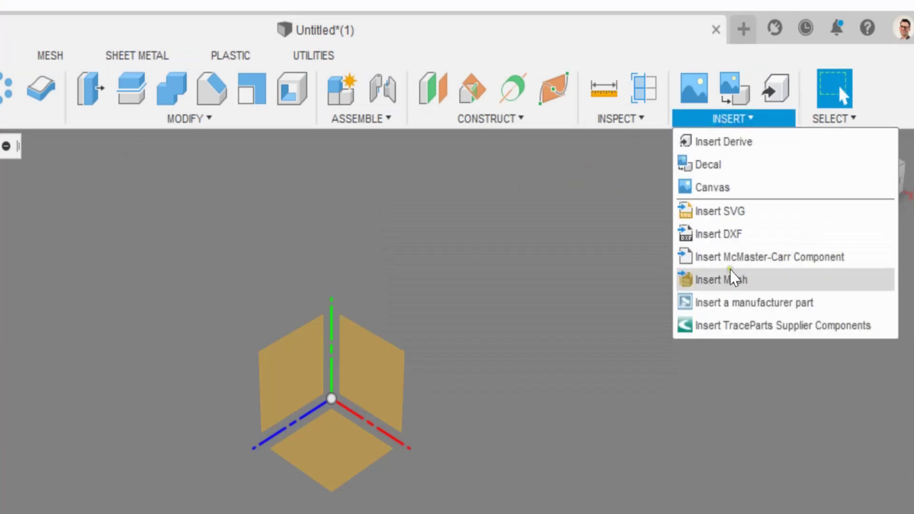
{"action": "left_click", "coordinate": [717, 288]}
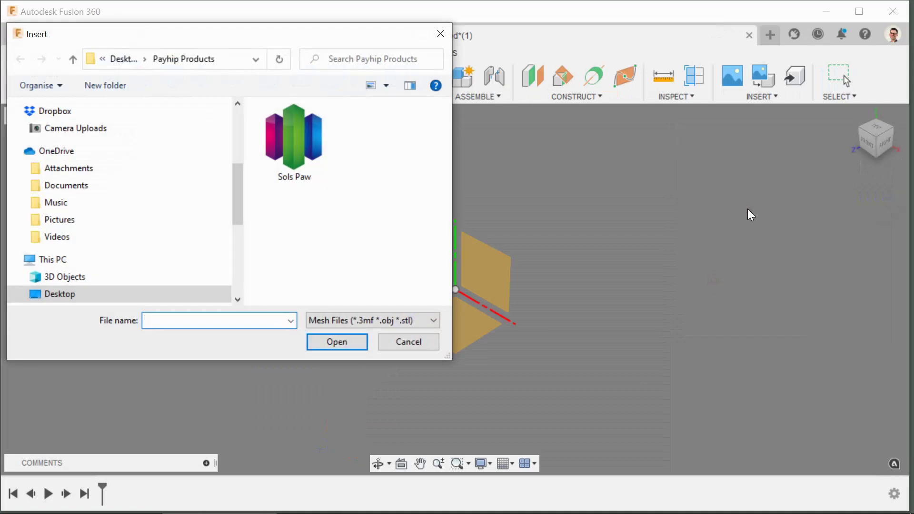
{"action": "left_click", "coordinate": [320, 140]}
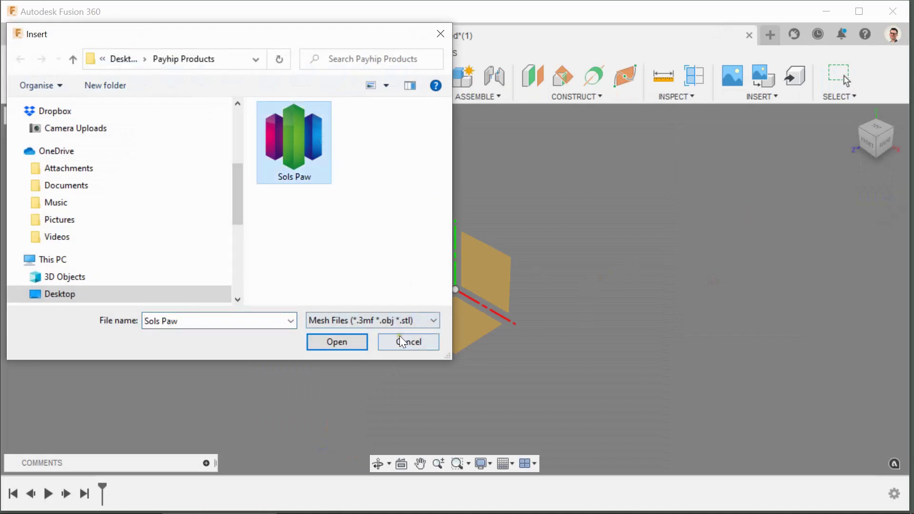
{"action": "left_click", "coordinate": [340, 339]}
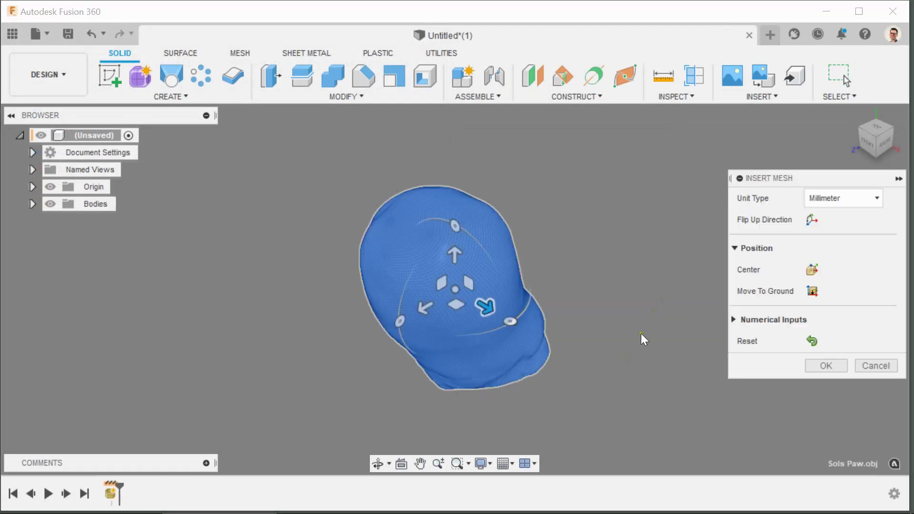
Zoom out to show the origin planes and center the mesh on the origin.
{"action": "scroll", "coordinate": [567, 313], "scroll_direction": "down", "scroll_amount": 5}
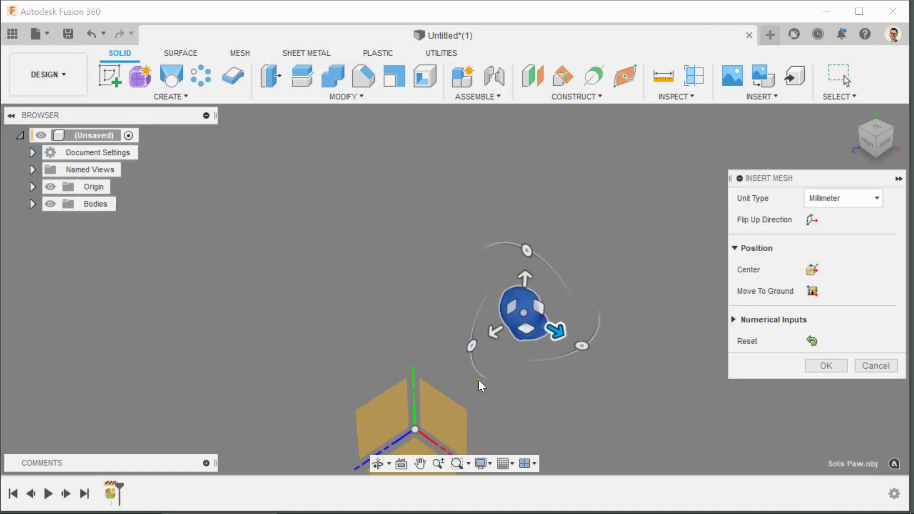
{"action": "middle_click_drag", "start_coordinate": [513, 382], "coordinate": [307, 264]}
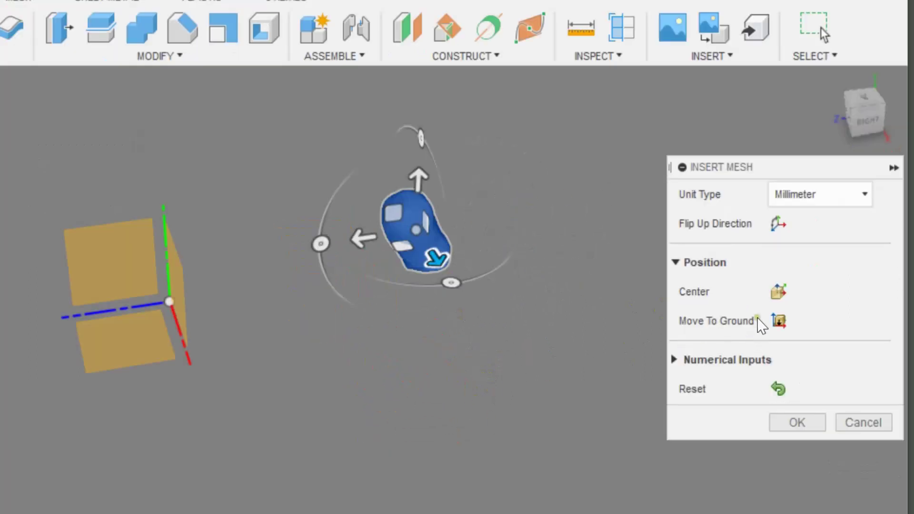
{"action": "left_click", "coordinate": [779, 292]}
{"action": "scroll", "coordinate": [412, 452], "scroll_direction": "down", "scroll_amount": 4}
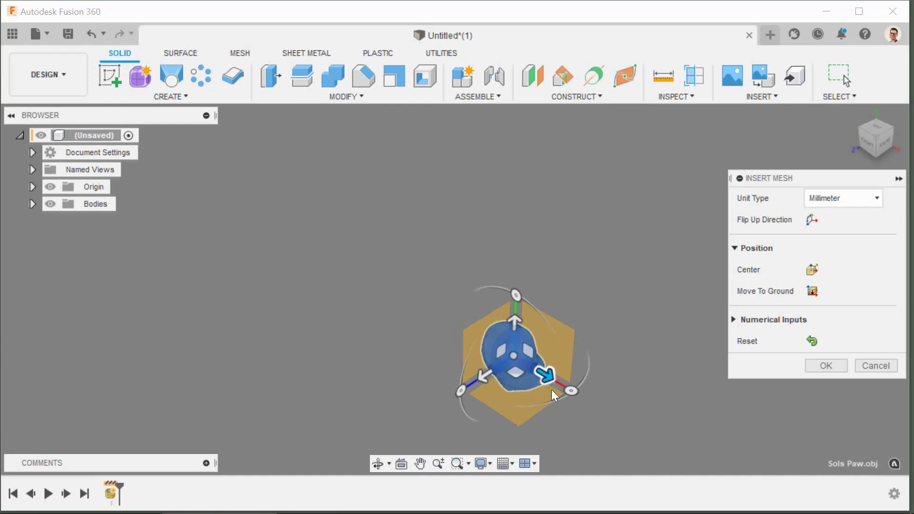
{"action": "scroll", "coordinate": [551, 389], "scroll_direction": "up", "scroll_amount": 5}
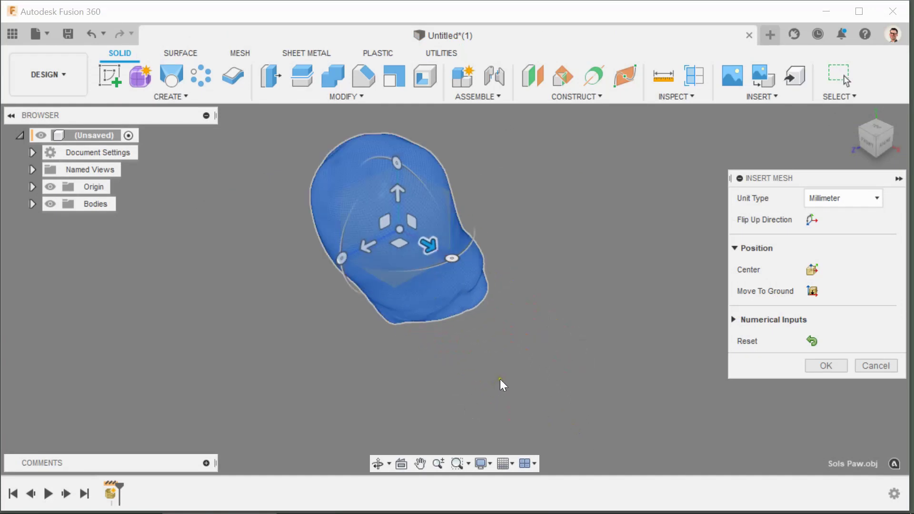
Keep the mesh unit at Millimeter and confirm the insert.
{"action": "middle_click_drag", "start_coordinate": [501, 387], "coordinate": [450, 377], "text": "shift"}
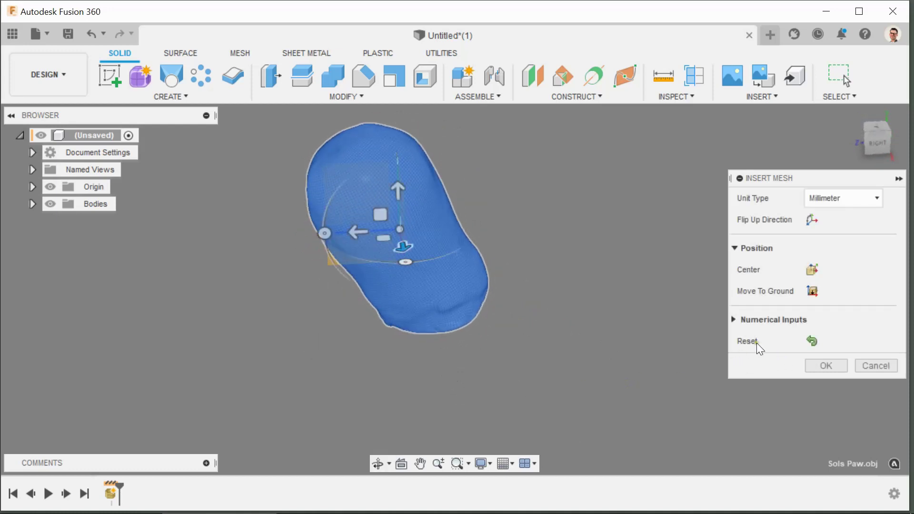
{"action": "left_click", "coordinate": [867, 202]}
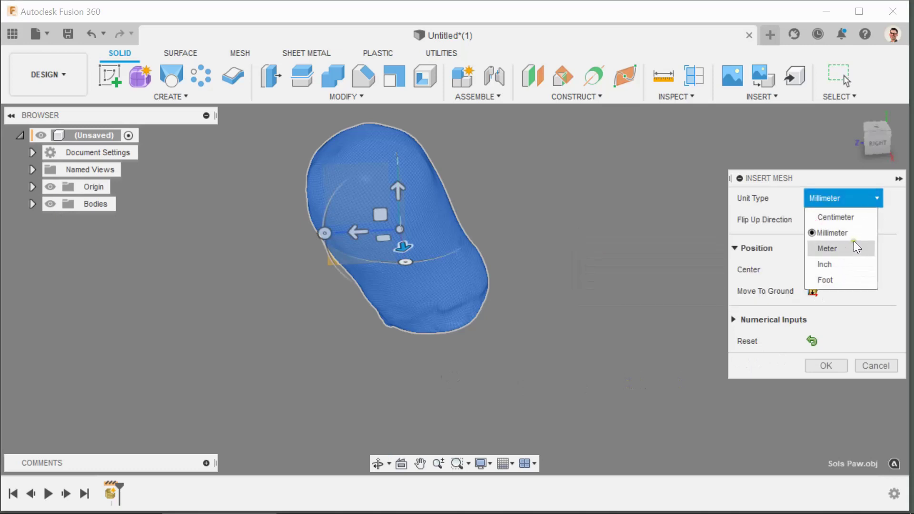
{"action": "left_click", "coordinate": [843, 232]}
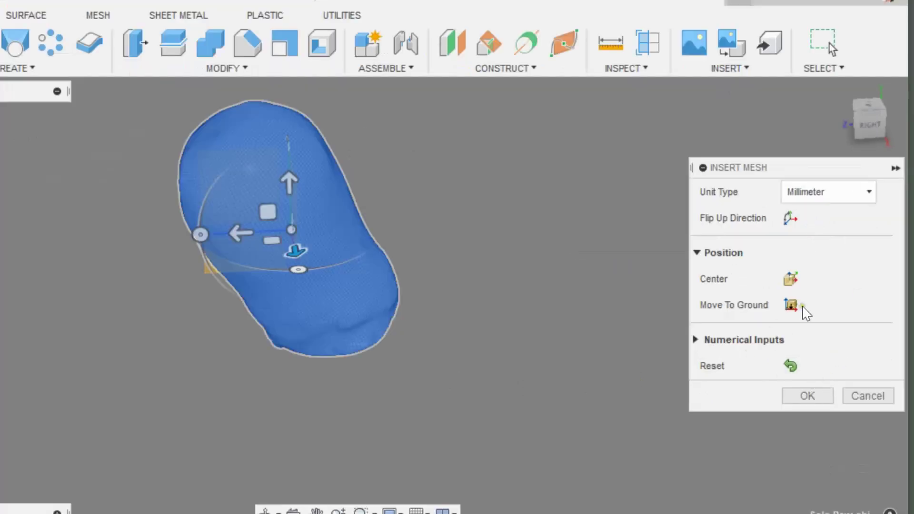
{"action": "left_click", "coordinate": [806, 395]}
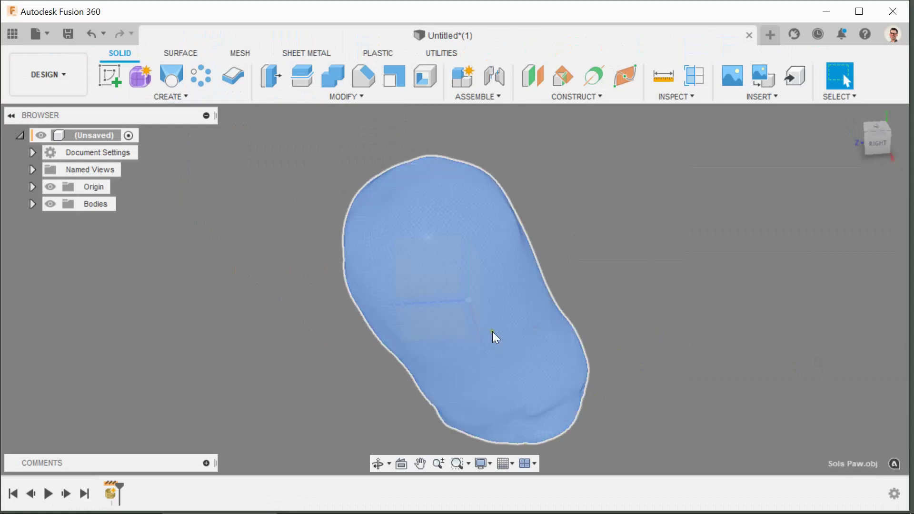
Check the mesh from the back and start a new Create Form feature.
{"action": "scroll", "coordinate": [658, 320], "scroll_direction": "down", "scroll_amount": 4}
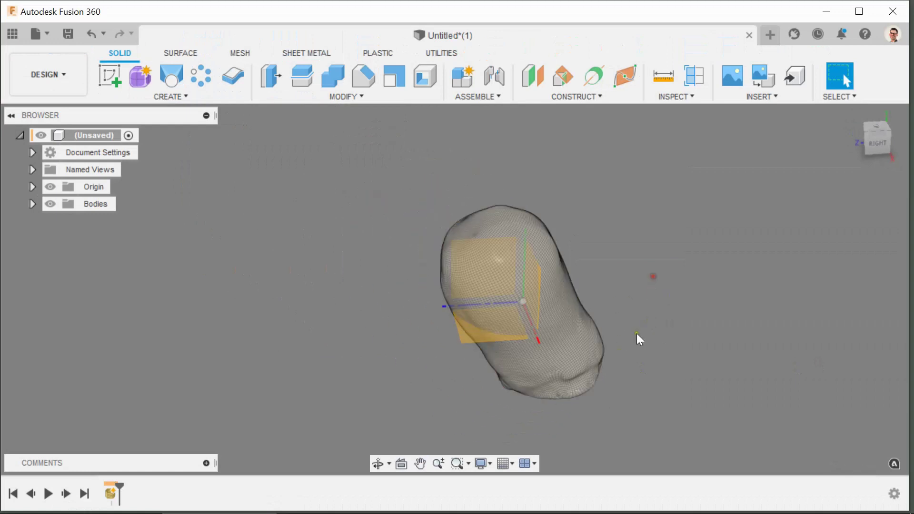
{"action": "middle_click_drag", "start_coordinate": [637, 334], "coordinate": [634, 190], "text": "shift"}
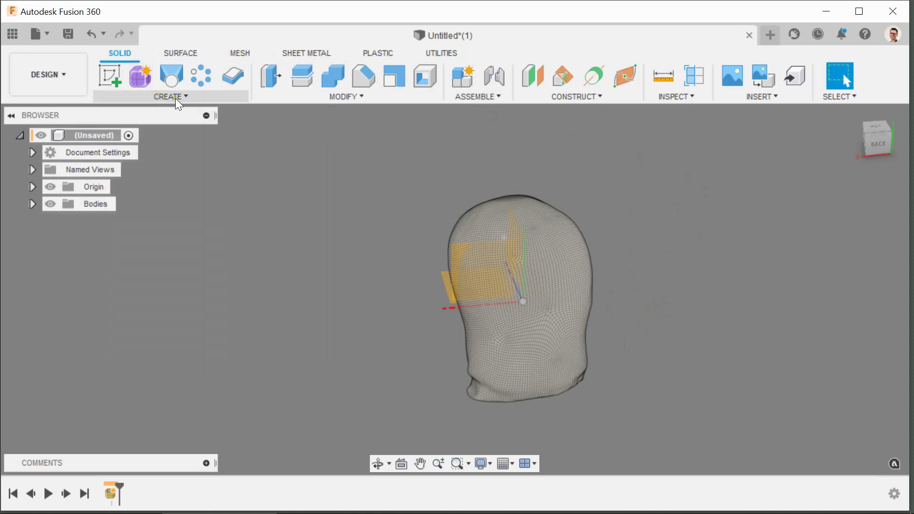
{"action": "left_click", "coordinate": [139, 79]}
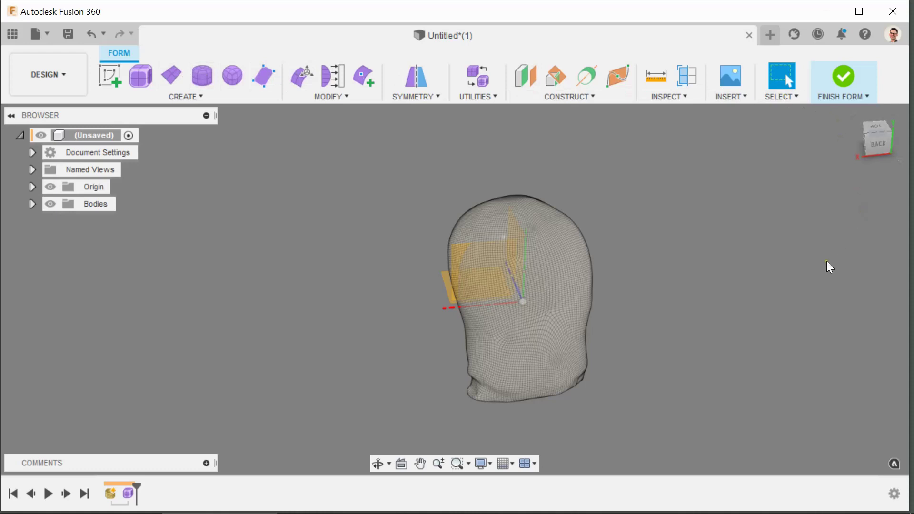
Pan, orbit and zoom around the paw mesh in the Form workspace.
{"action": "scroll", "coordinate": [747, 329], "scroll_direction": "down", "scroll_amount": 3}
{"action": "middle_click_drag", "start_coordinate": [716, 361], "coordinate": [650, 318]}
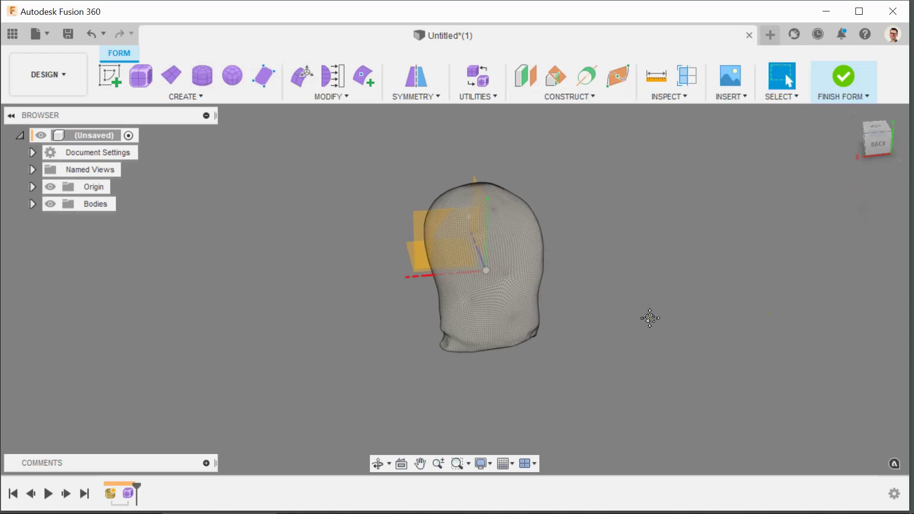
{"action": "scroll", "coordinate": [644, 335], "scroll_direction": "up", "scroll_amount": 1}
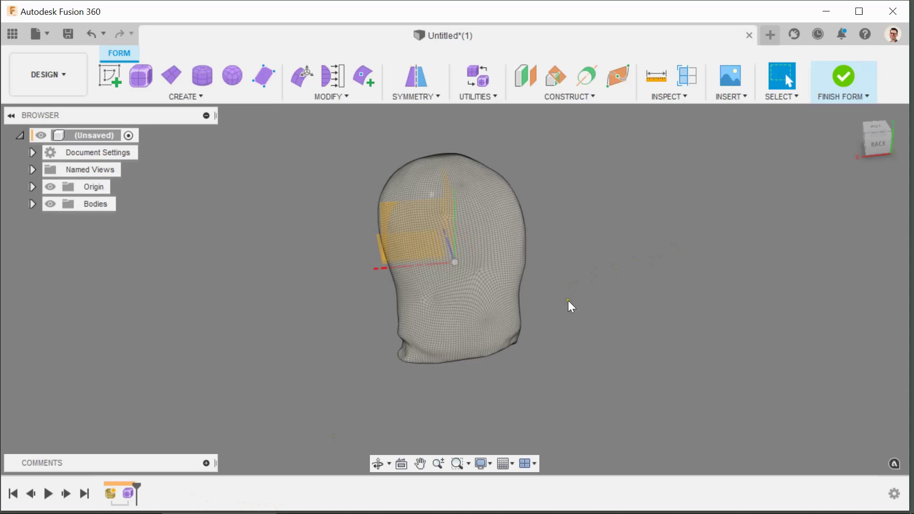
{"action": "scroll", "coordinate": [568, 301], "scroll_direction": "up", "scroll_amount": 1}
{"action": "middle_click_drag", "start_coordinate": [560, 293], "coordinate": [347, 296], "text": "shift"}
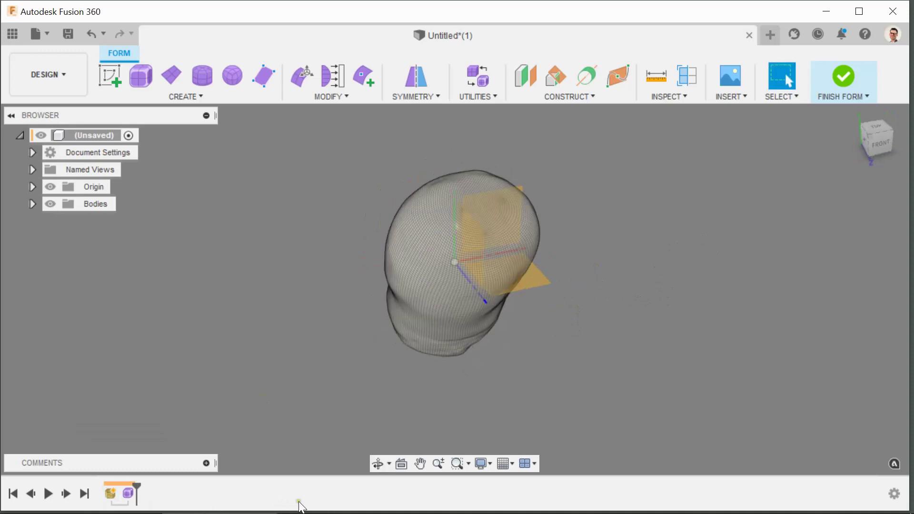
{"action": "scroll", "coordinate": [667, 245], "scroll_direction": "up", "scroll_amount": 2}
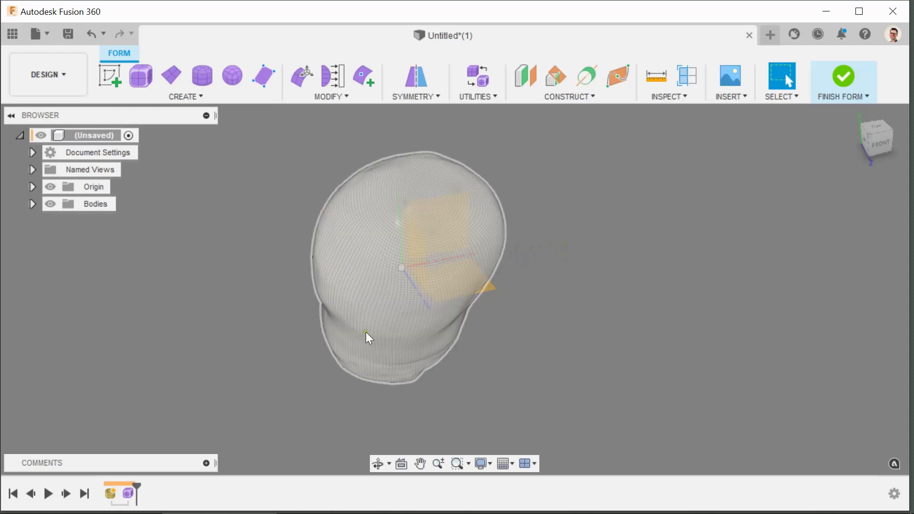
{"action": "middle_click_drag", "start_coordinate": [409, 339], "coordinate": [377, 243], "text": "shift"}
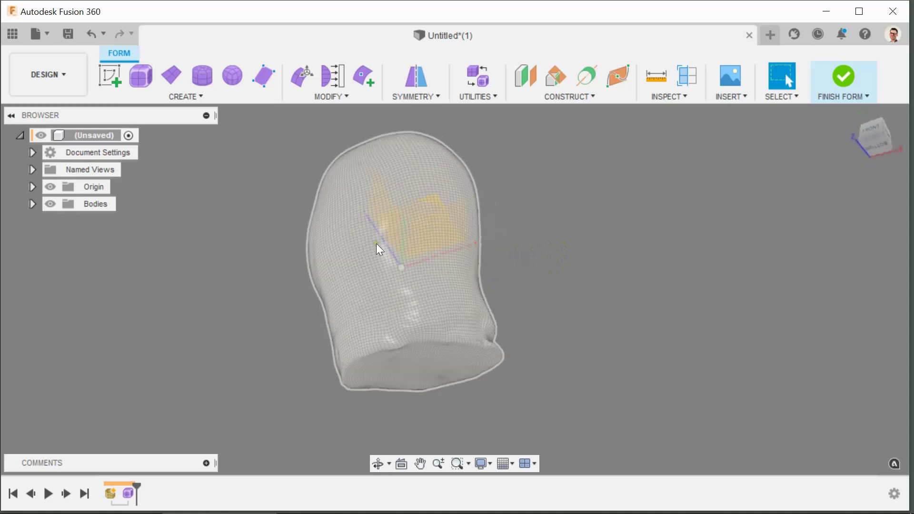
{"action": "scroll", "coordinate": [402, 293], "scroll_direction": "up", "scroll_amount": 6}
{"action": "middle_click_drag", "start_coordinate": [401, 289], "coordinate": [604, 309], "text": "shift"}
{"action": "scroll", "coordinate": [472, 248], "scroll_direction": "down", "scroll_amount": 4}
{"action": "scroll", "coordinate": [451, 224], "scroll_direction": "down", "scroll_amount": 3}
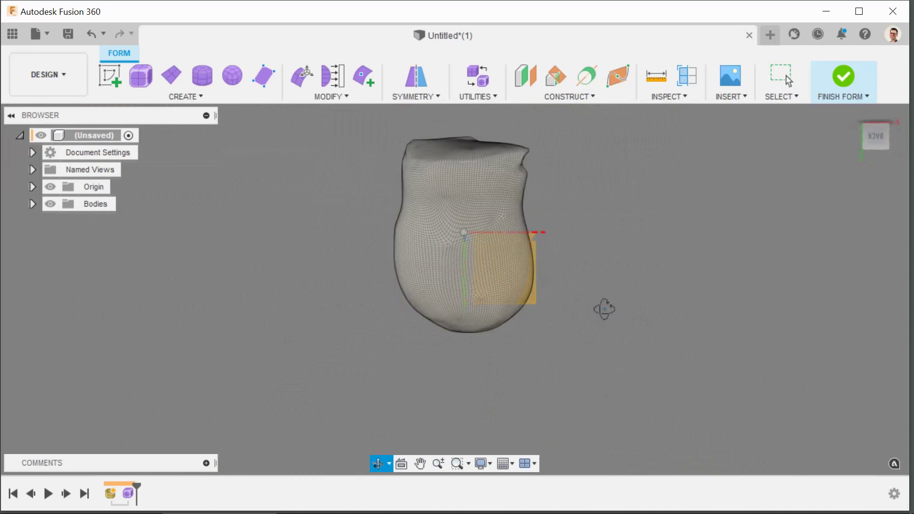
Return to normal selection, reposition the view, and select the paw mesh body.
{"action": "key", "text": "Escape"}
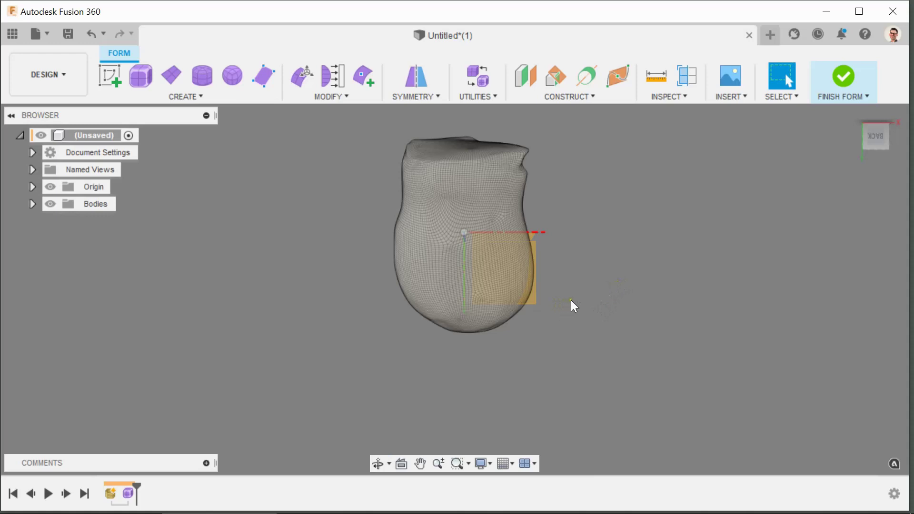
{"action": "middle_click_drag", "start_coordinate": [606, 310], "coordinate": [580, 349]}
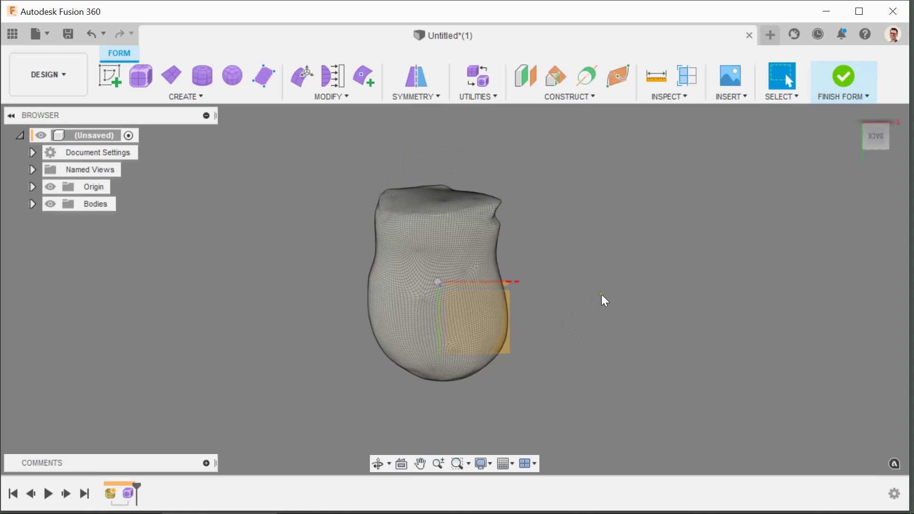
{"action": "scroll", "coordinate": [584, 315], "scroll_direction": "up", "scroll_amount": 3}
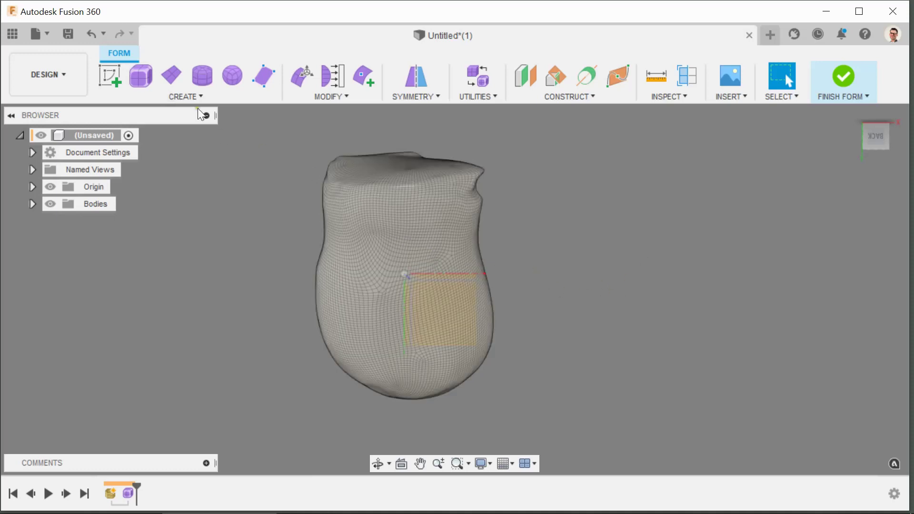
{"action": "left_click", "coordinate": [396, 223]}
Start the Convert tool from the Form Utilities menu.
{"action": "right_click", "coordinate": [395, 226]}
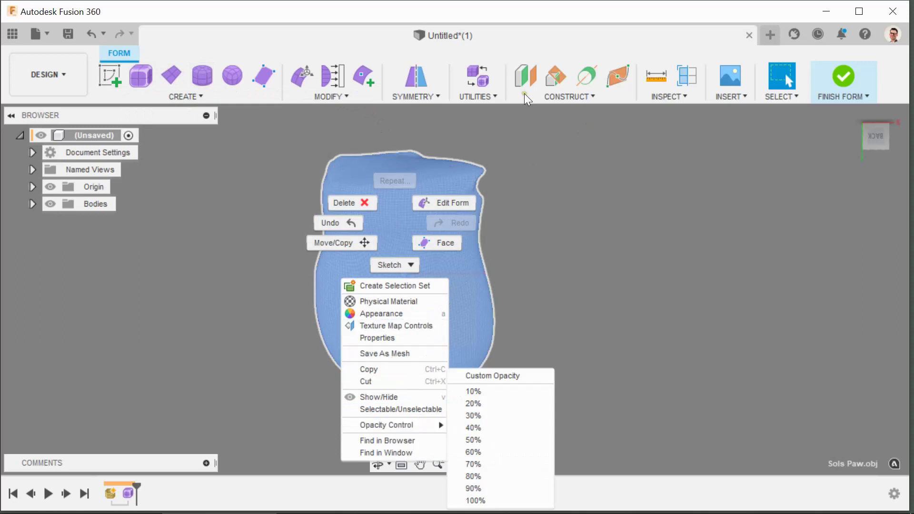
{"action": "left_click", "coordinate": [479, 99]}
{"action": "left_click", "coordinate": [488, 99]}
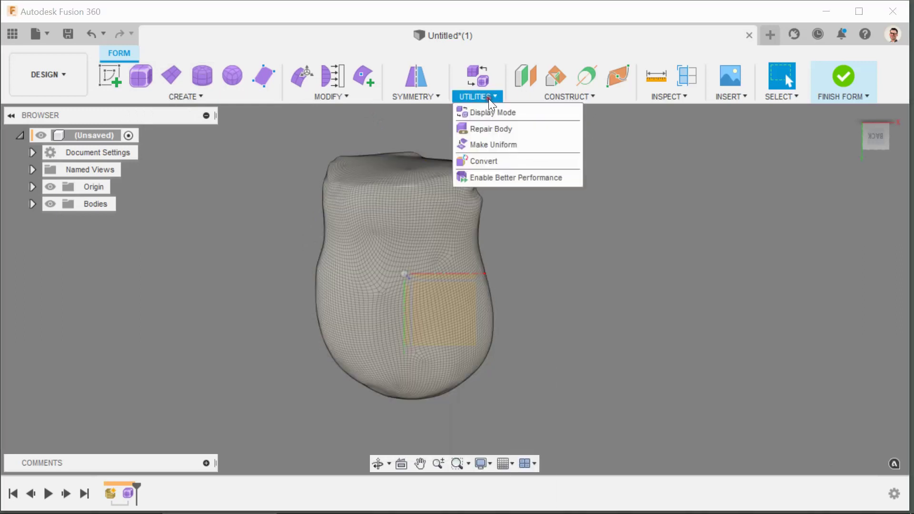
{"action": "left_click", "coordinate": [493, 160]}
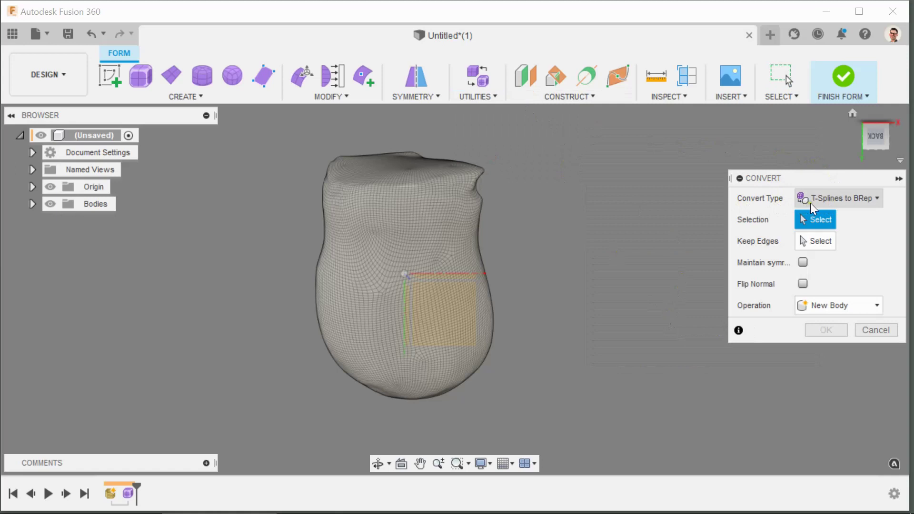
Set Convert Type to Quad Mesh to T-Splines, select the paw mesh, output New Body.
{"action": "left_click", "coordinate": [864, 199]}
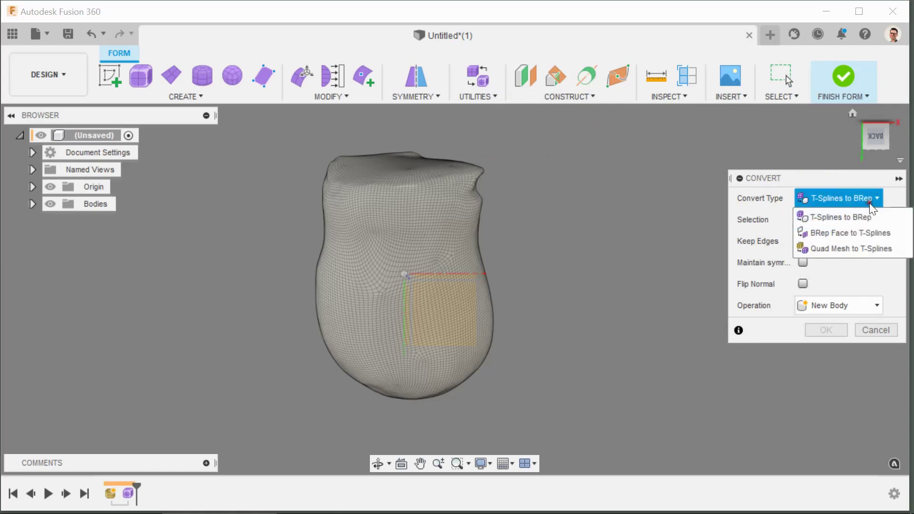
{"action": "left_click", "coordinate": [815, 250]}
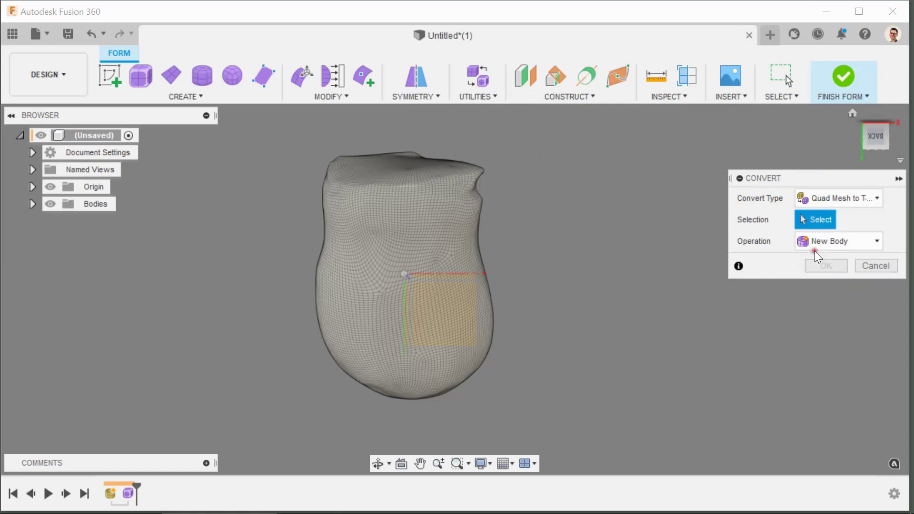
{"action": "left_click", "coordinate": [816, 221]}
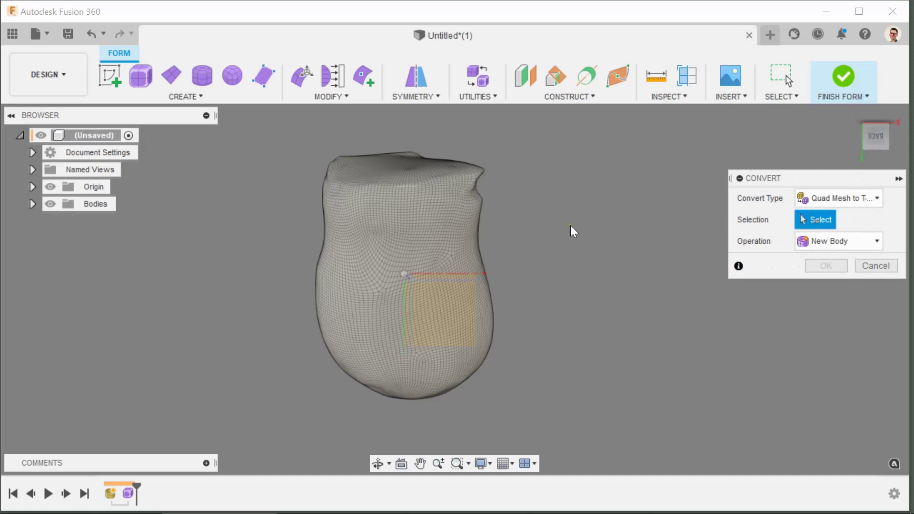
{"action": "left_click", "coordinate": [433, 214]}
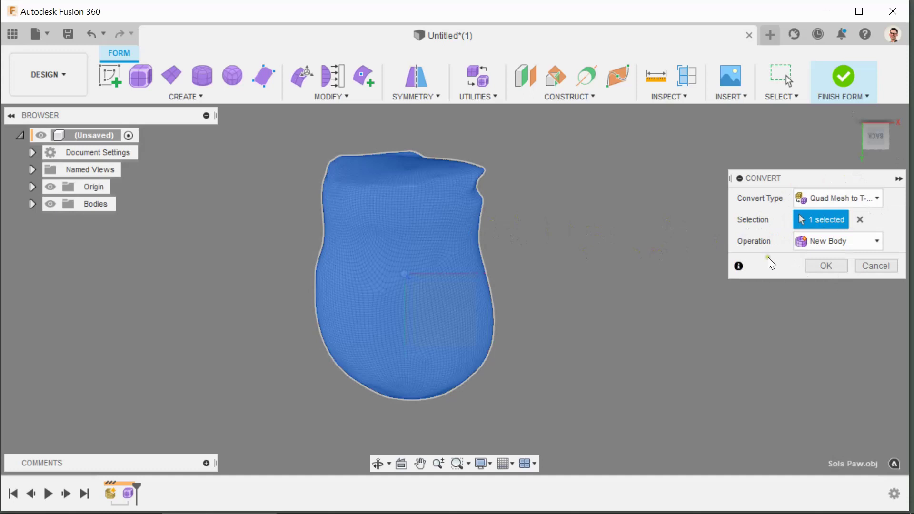
{"action": "left_click", "coordinate": [841, 242]}
{"action": "left_click", "coordinate": [841, 260]}
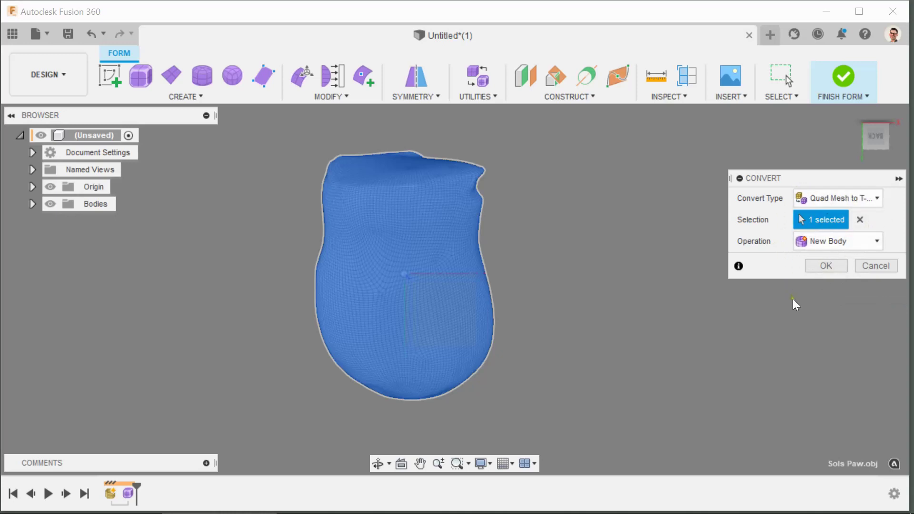
Confirm the conversion, orbit the T-spline wireframe, and Finish Form.
{"action": "left_click", "coordinate": [827, 265]}
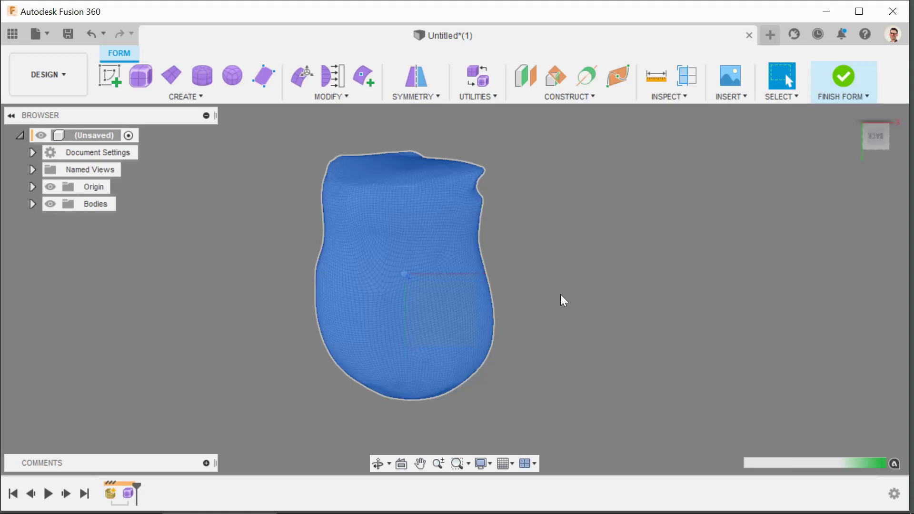
{"action": "scroll", "coordinate": [496, 287], "scroll_direction": "up", "scroll_amount": 3}
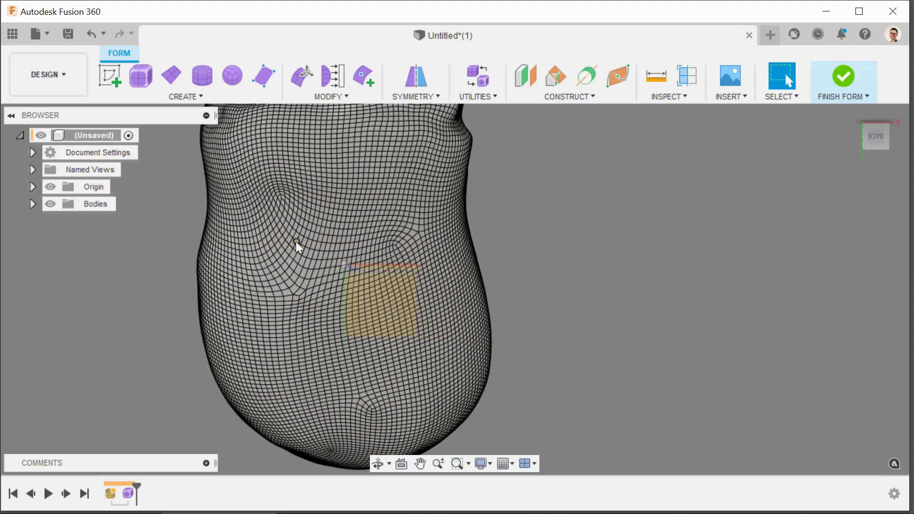
{"action": "scroll", "coordinate": [576, 292], "scroll_direction": "down", "scroll_amount": 3}
{"action": "middle_click_drag", "start_coordinate": [575, 293], "coordinate": [381, 301], "text": "shift"}
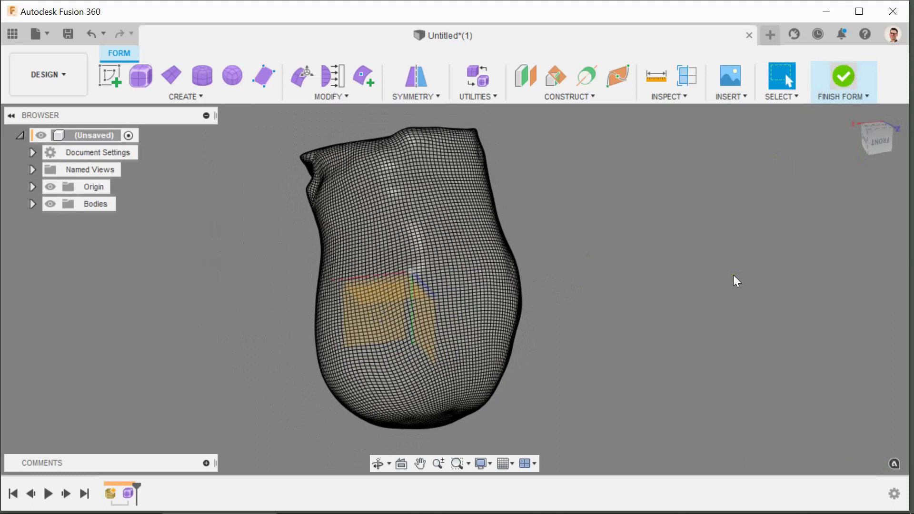
{"action": "left_click", "coordinate": [853, 91]}
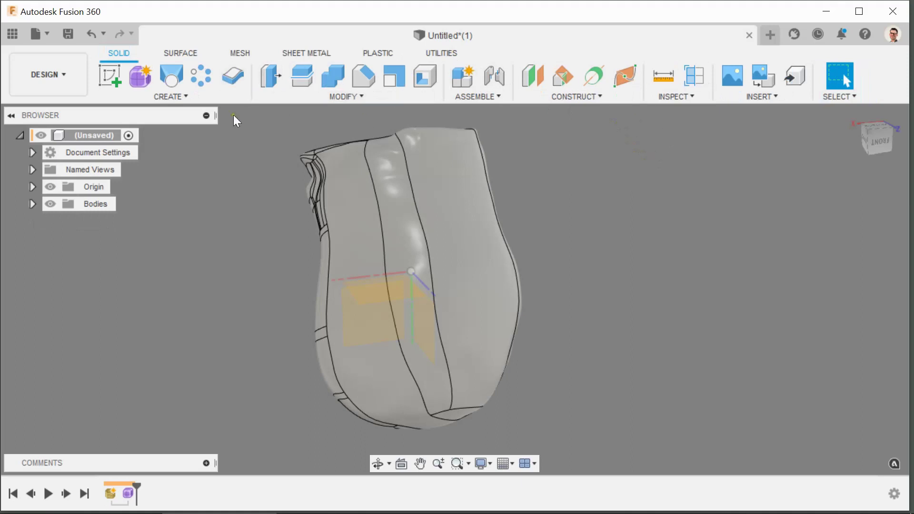
Orbit and zoom around the smooth paw body, including its top opening.
{"action": "scroll", "coordinate": [565, 264], "scroll_direction": "down", "scroll_amount": 3}
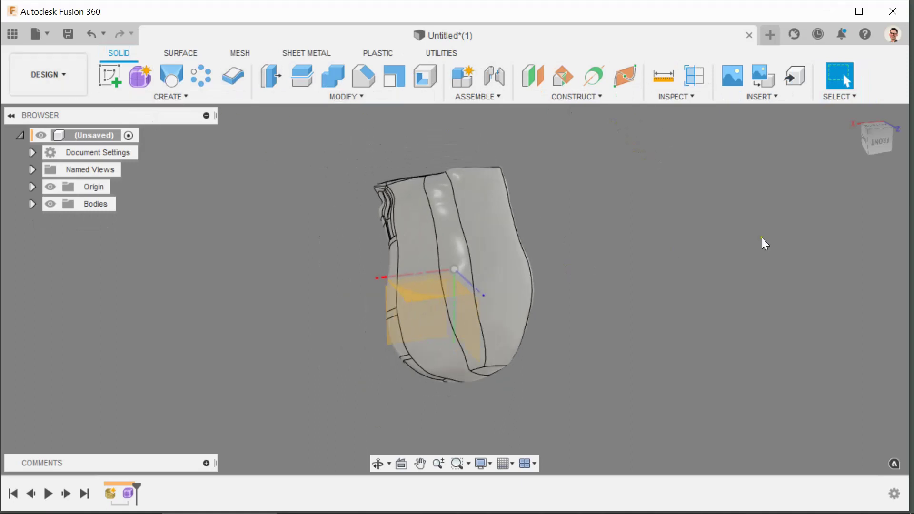
{"action": "middle_click_drag", "start_coordinate": [610, 295], "coordinate": [569, 304], "text": "shift"}
{"action": "scroll", "coordinate": [596, 350], "scroll_direction": "up", "scroll_amount": 4}
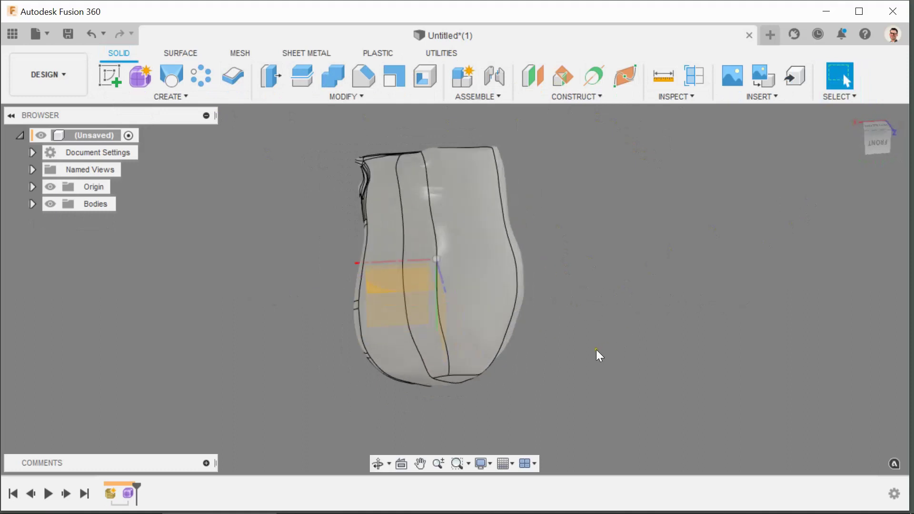
{"action": "middle_click_drag", "start_coordinate": [563, 328], "coordinate": [542, 324], "text": "shift"}
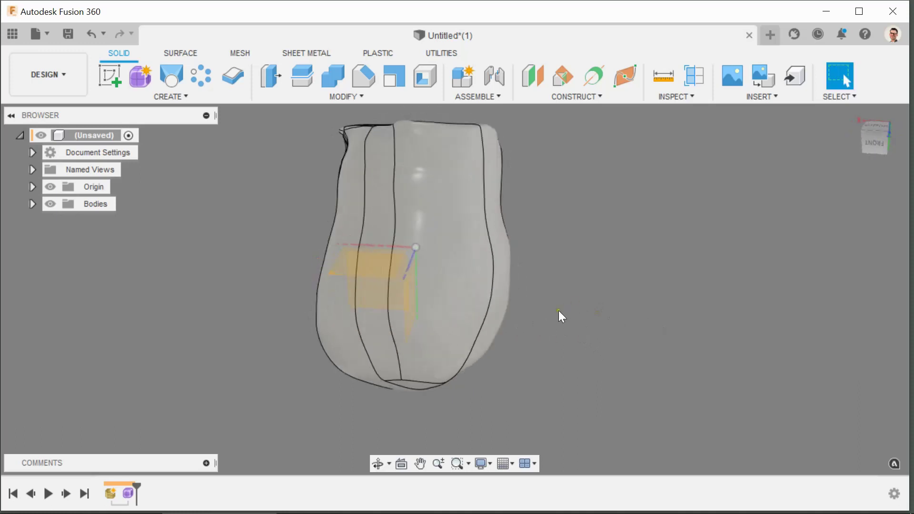
{"action": "middle_click_drag", "start_coordinate": [462, 261], "coordinate": [412, 212], "text": "shift"}
{"action": "key", "text": "Escape"}
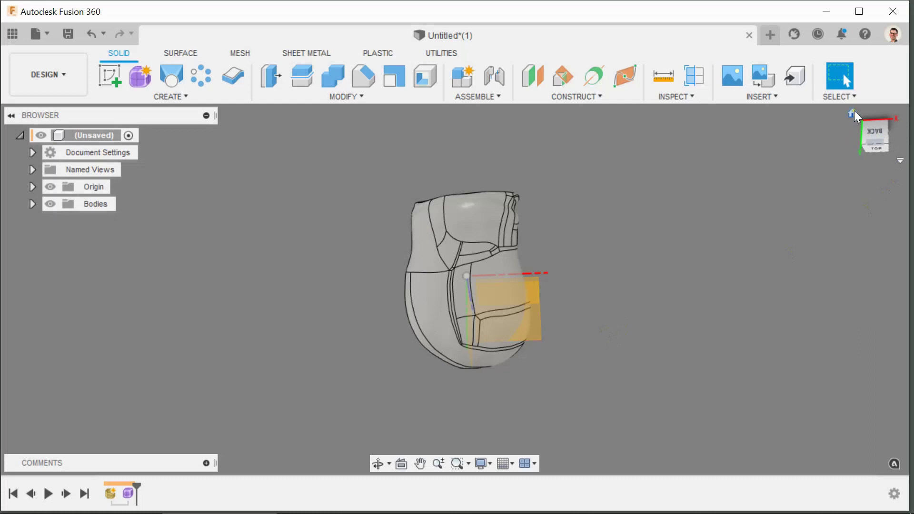
Return to the Home isometric view, reframe the body, and expand the Bodies list.
{"action": "left_click", "coordinate": [854, 110]}
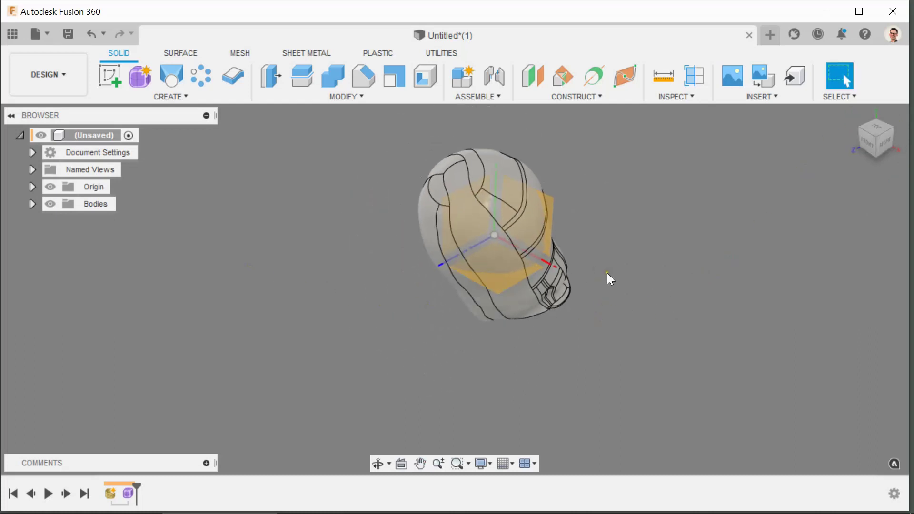
{"action": "scroll", "coordinate": [682, 307], "scroll_direction": "up", "scroll_amount": 2}
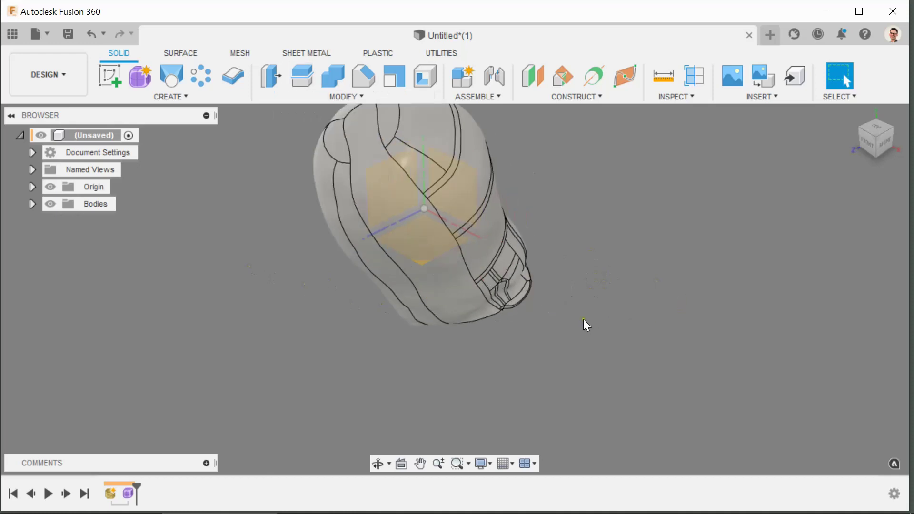
{"action": "middle_click_drag", "start_coordinate": [584, 319], "coordinate": [636, 333]}
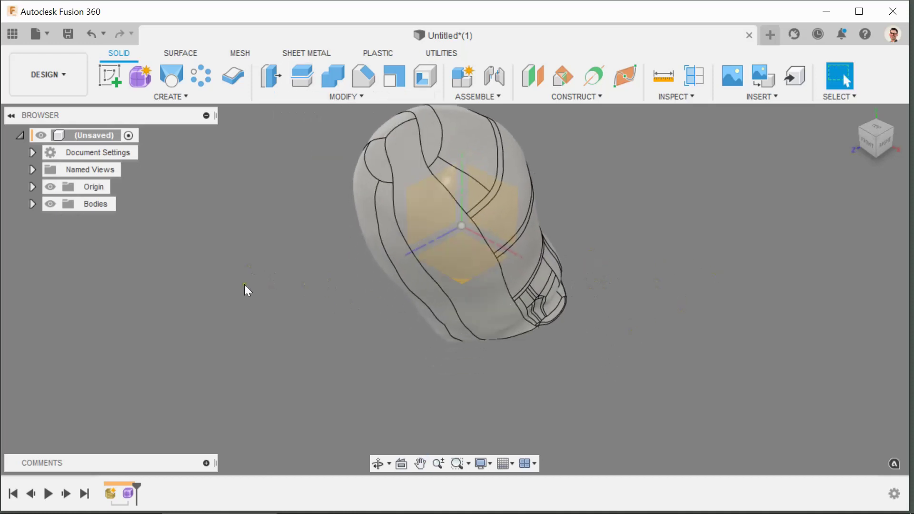
{"action": "left_click", "coordinate": [33, 205]}
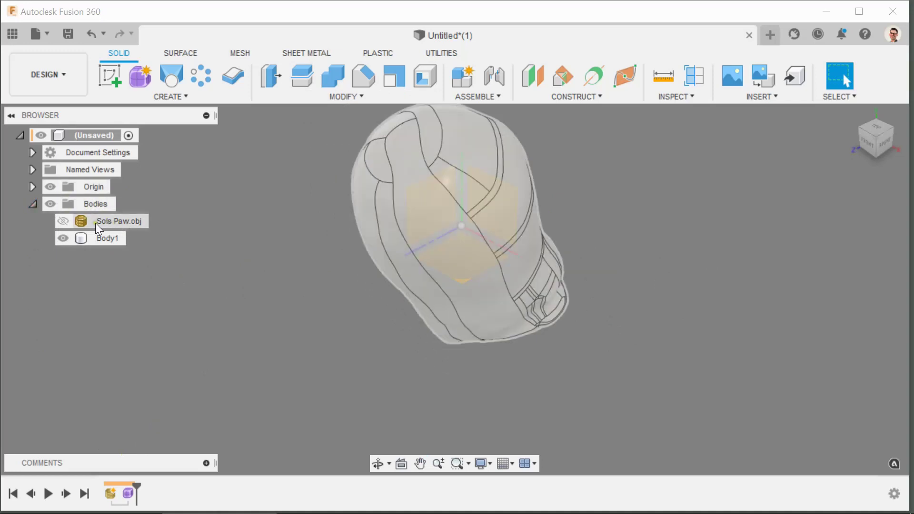
Keep the Sols Paw.obj mesh hidden, select Body1 and start Move/Copy on it with M.
{"action": "left_click", "coordinate": [58, 221]}
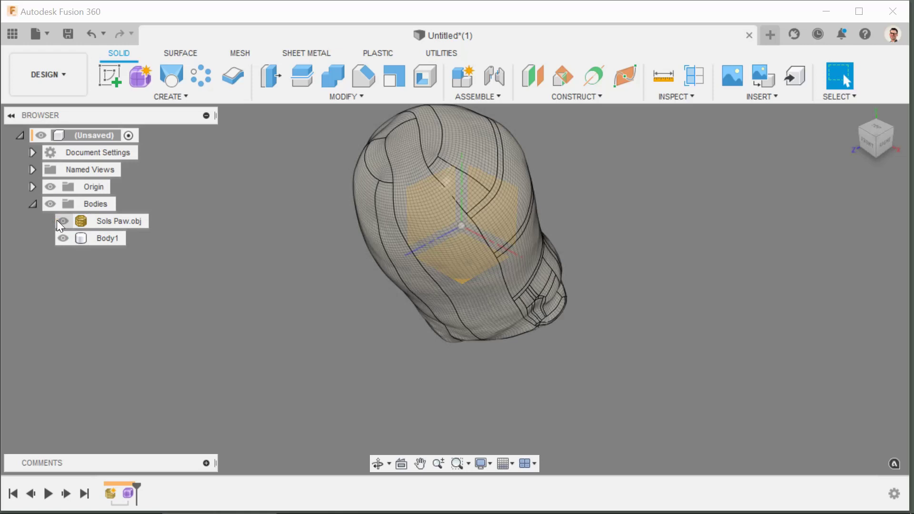
{"action": "left_click", "coordinate": [57, 220]}
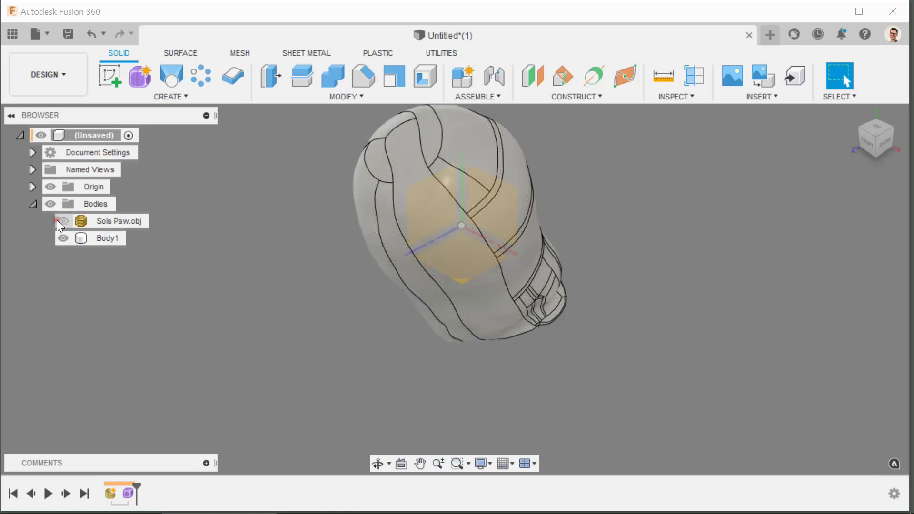
{"action": "left_click", "coordinate": [98, 241]}
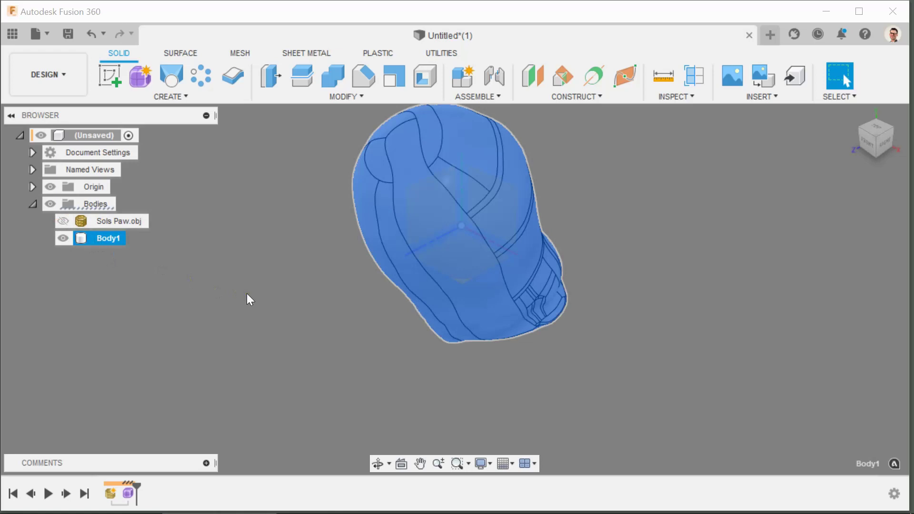
{"action": "key", "text": "m"}
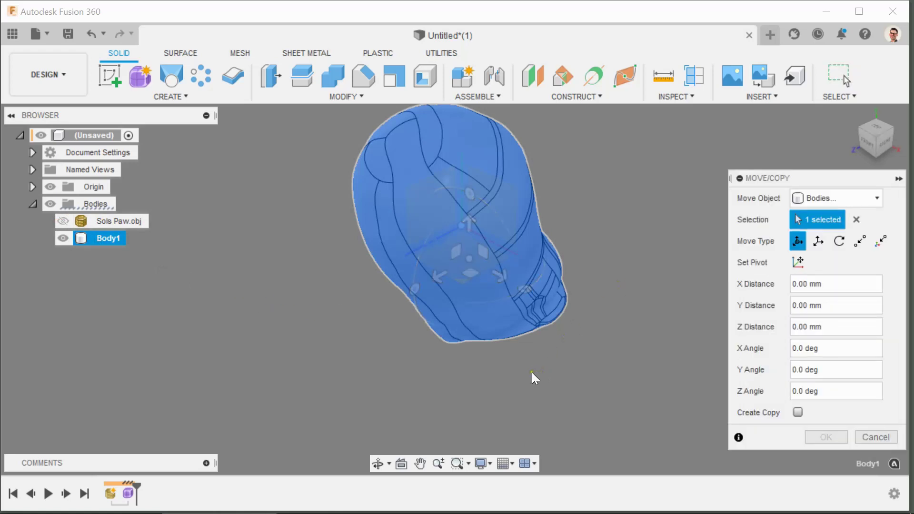
{"action": "middle_click_drag", "start_coordinate": [533, 374], "coordinate": [419, 369], "text": "shift"}
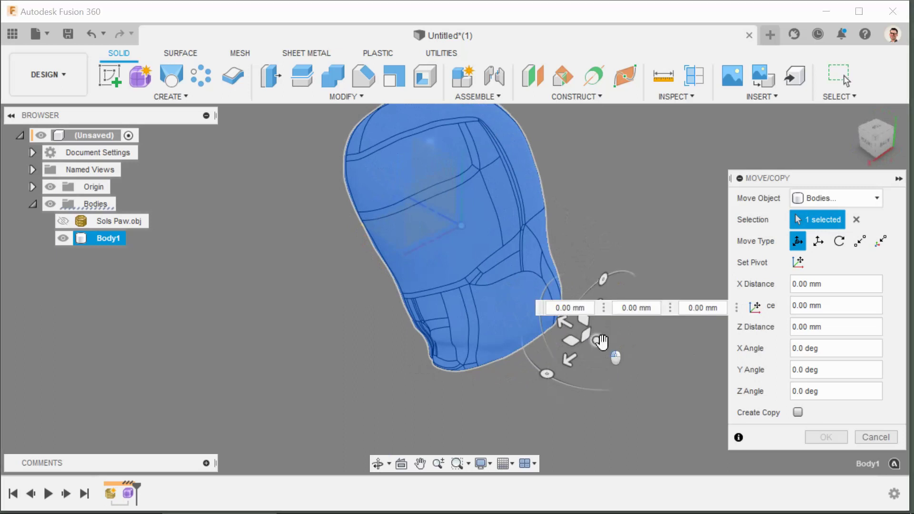
{"action": "middle_click_drag", "start_coordinate": [602, 341], "coordinate": [495, 319], "text": "shift"}
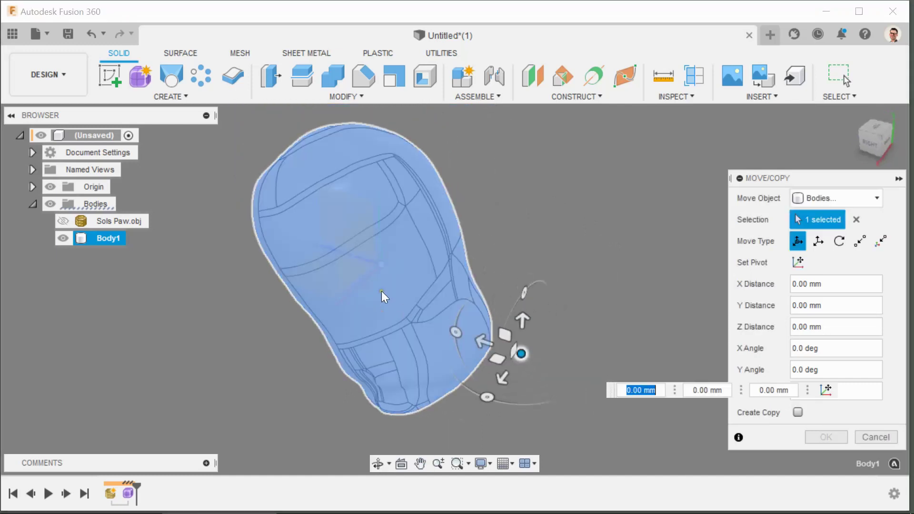
{"action": "scroll", "coordinate": [604, 328], "scroll_direction": "down", "scroll_amount": 3}
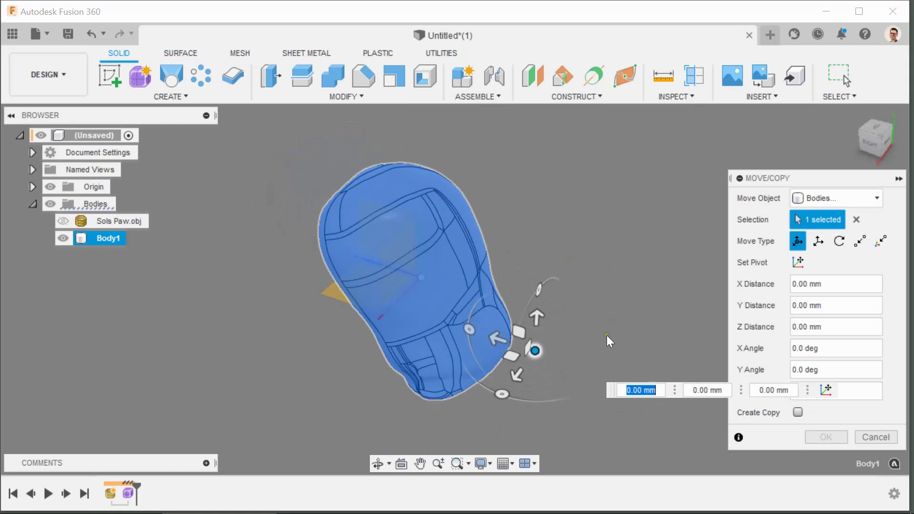
{"action": "scroll", "coordinate": [573, 364], "scroll_direction": "up", "scroll_amount": 2}
{"action": "middle_click_drag", "start_coordinate": [536, 393], "coordinate": [557, 374], "text": "shift"}
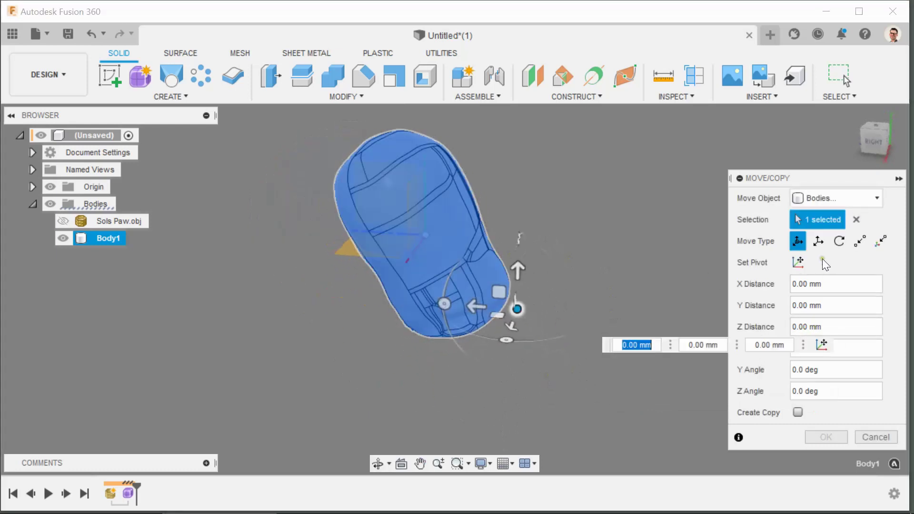
Place a new move pivot point on Body1 and confirm its position.
{"action": "left_click", "coordinate": [802, 260]}
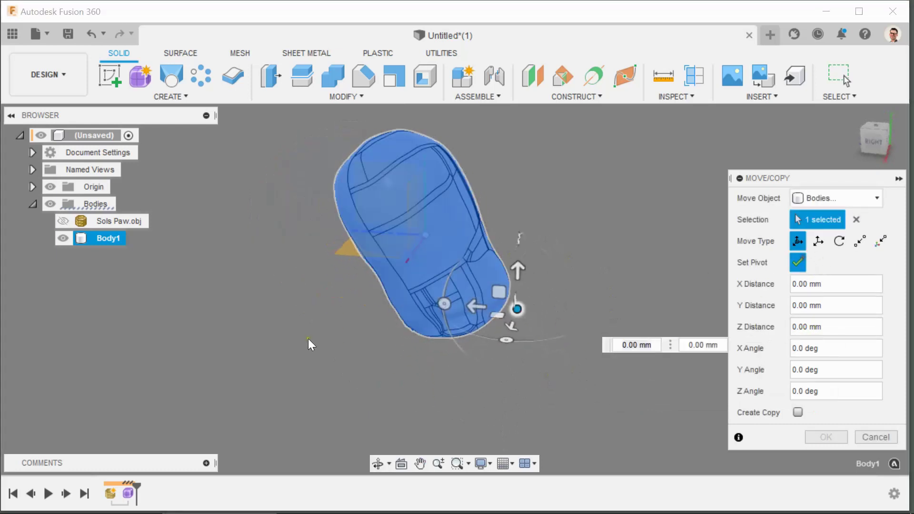
{"action": "left_click", "coordinate": [64, 238]}
{"action": "left_click", "coordinate": [423, 236]}
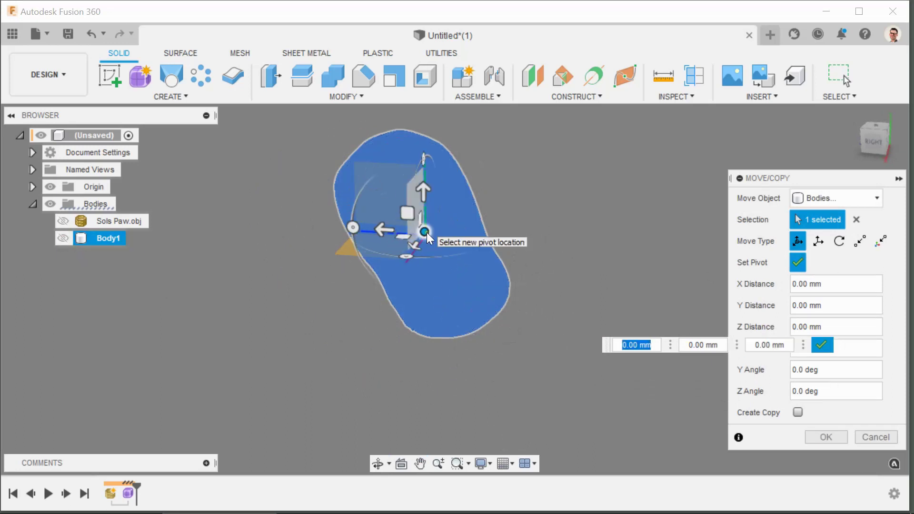
{"action": "scroll", "coordinate": [425, 219], "scroll_direction": "up", "scroll_amount": 5}
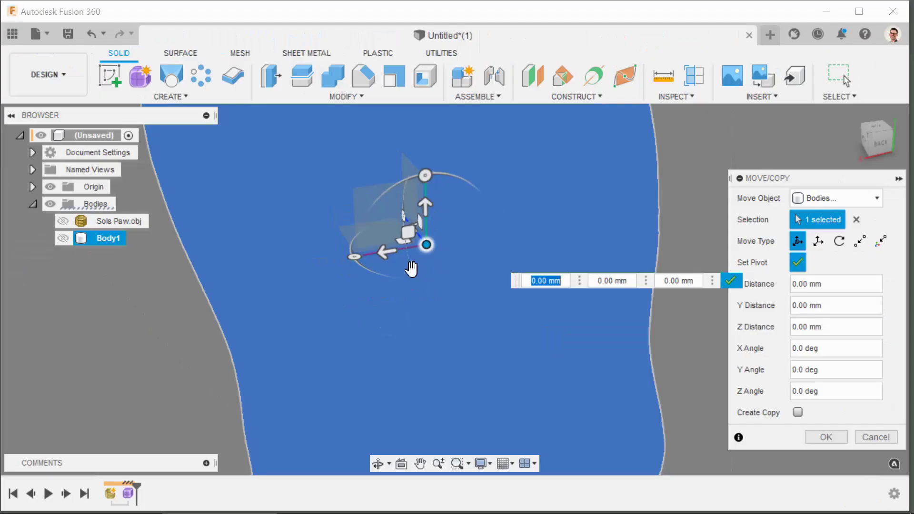
{"action": "scroll", "coordinate": [408, 286], "scroll_direction": "down", "scroll_amount": 3}
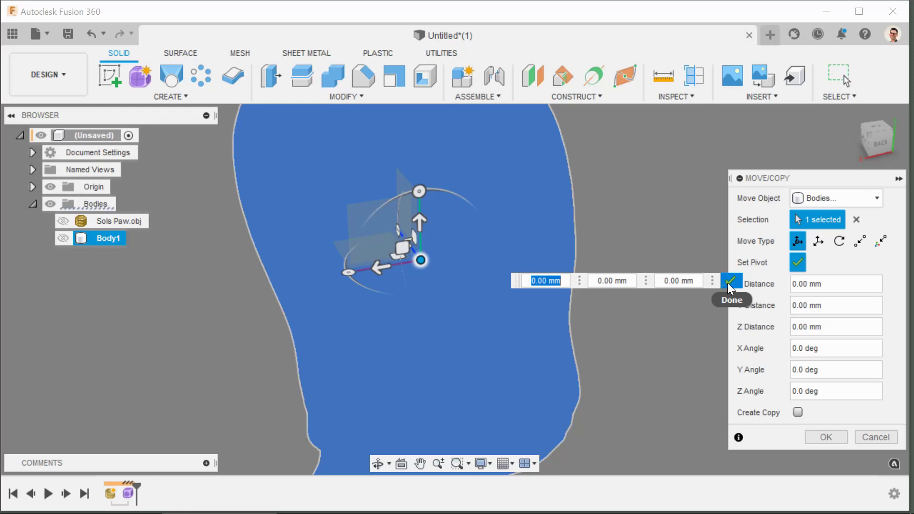
{"action": "left_click", "coordinate": [729, 287]}
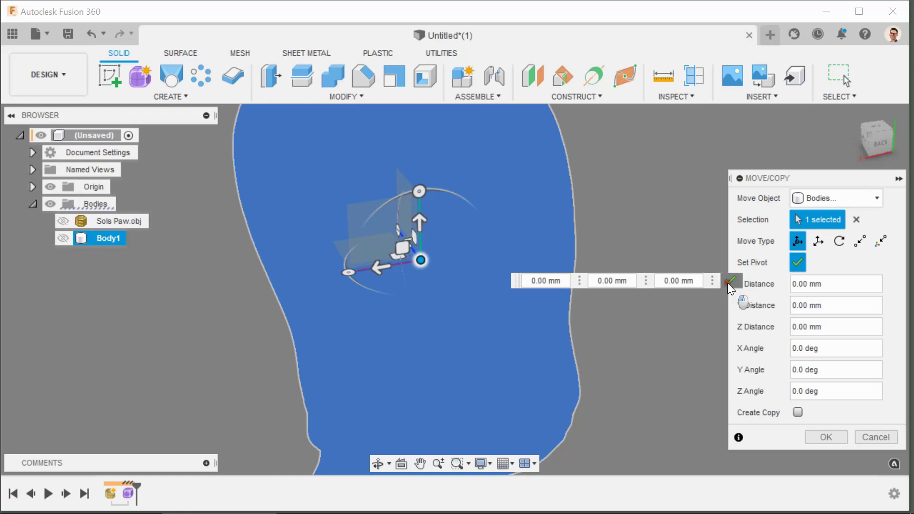
Show Body1 again and turn the view to face the body from the side.
{"action": "scroll", "coordinate": [359, 329], "scroll_direction": "down", "scroll_amount": 3}
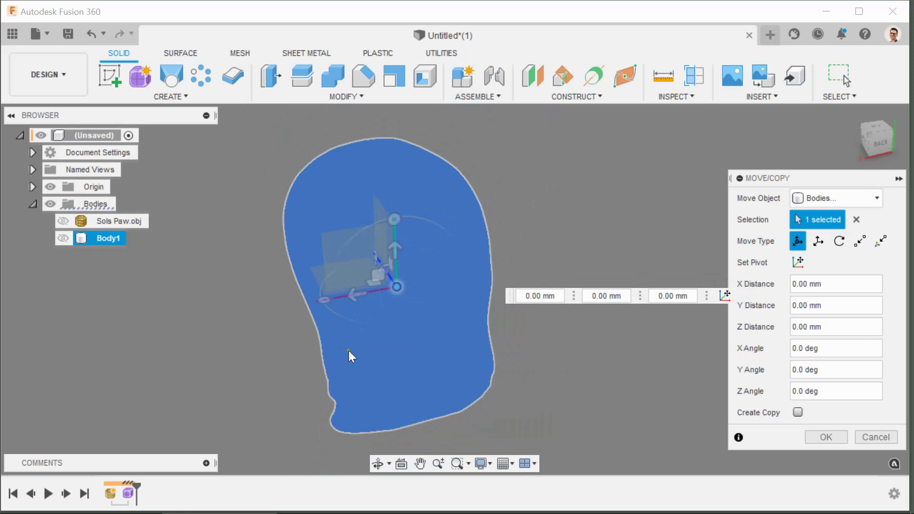
{"action": "middle_click_drag", "start_coordinate": [350, 356], "coordinate": [606, 313], "text": "shift"}
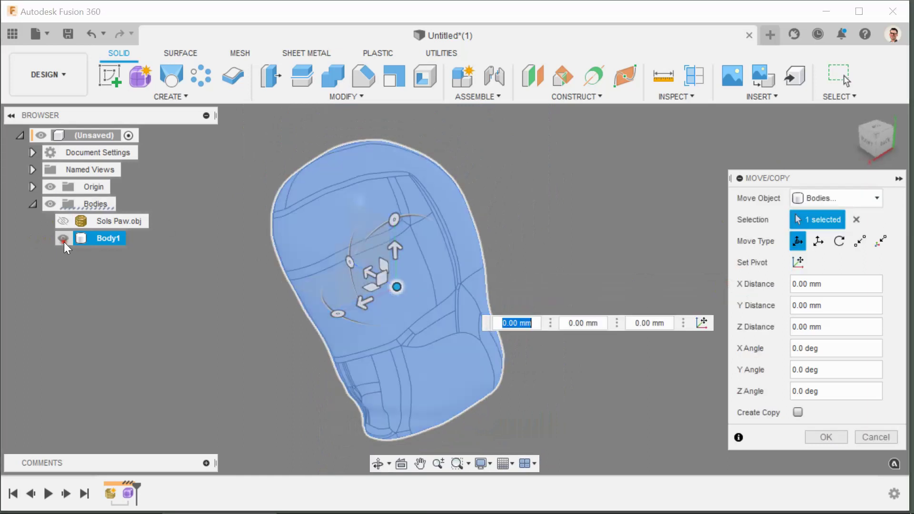
{"action": "left_click", "coordinate": [64, 242]}
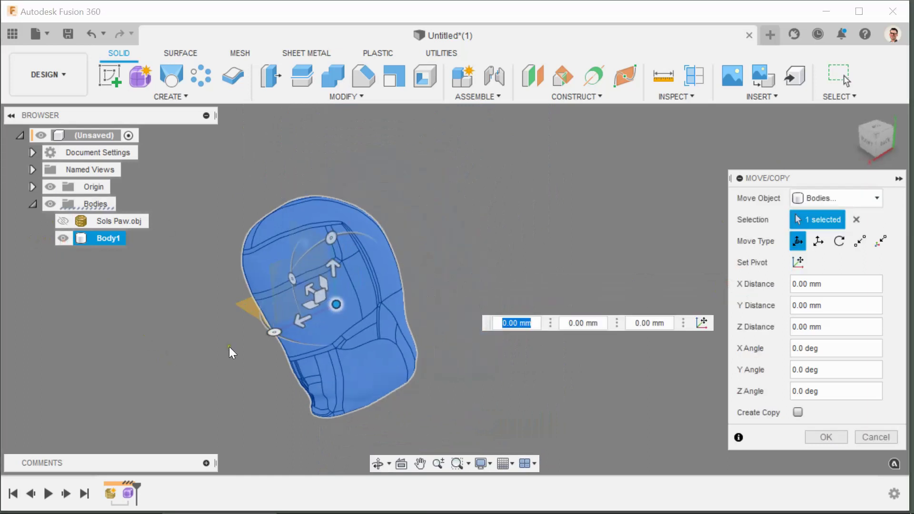
{"action": "left_click", "coordinate": [865, 143]}
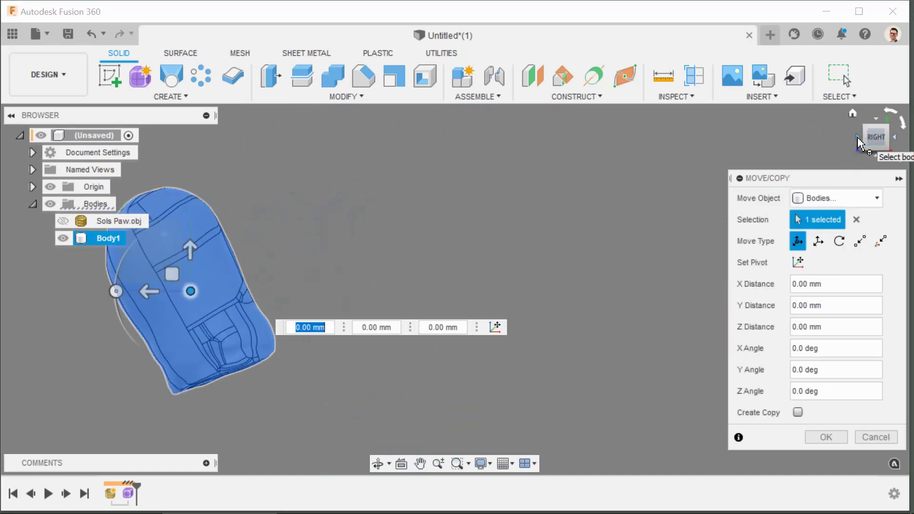
{"action": "left_click", "coordinate": [859, 139]}
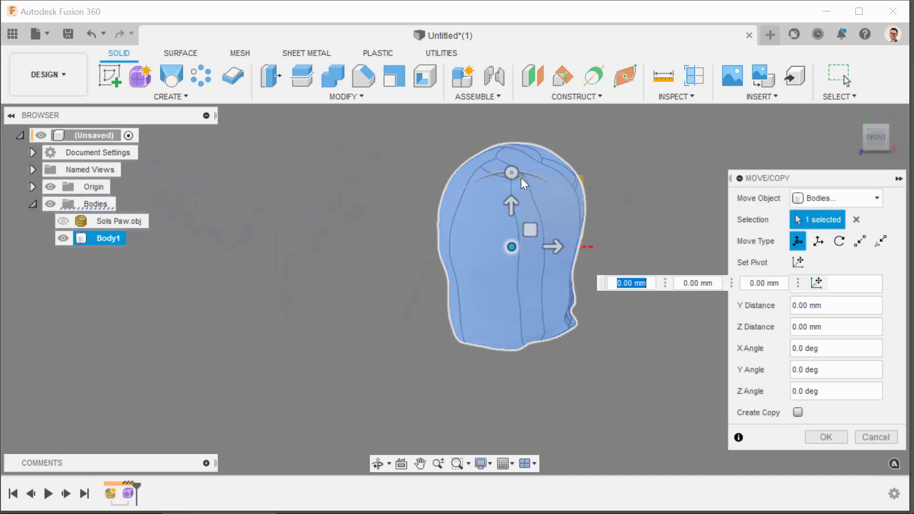
From the right-side view, tilt Body1 about the X axis to roughly -25 degrees.
{"action": "left_click_drag", "start_coordinate": [513, 174], "coordinate": [511, 343]}
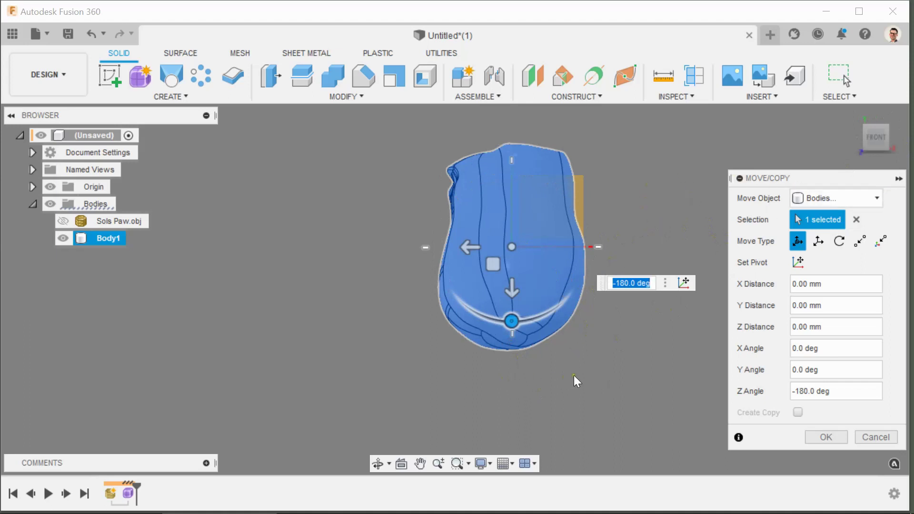
{"action": "mouse_move", "coordinate": [894, 143]}
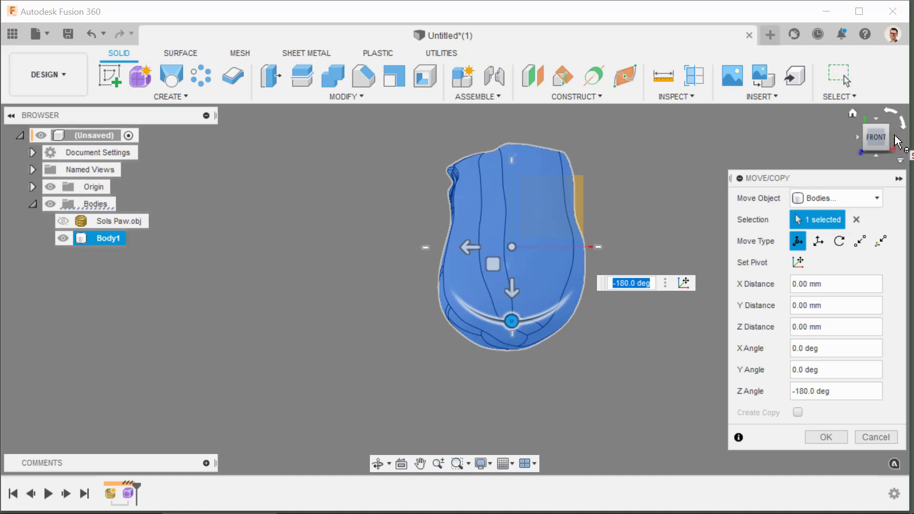
{"action": "left_click", "coordinate": [896, 140]}
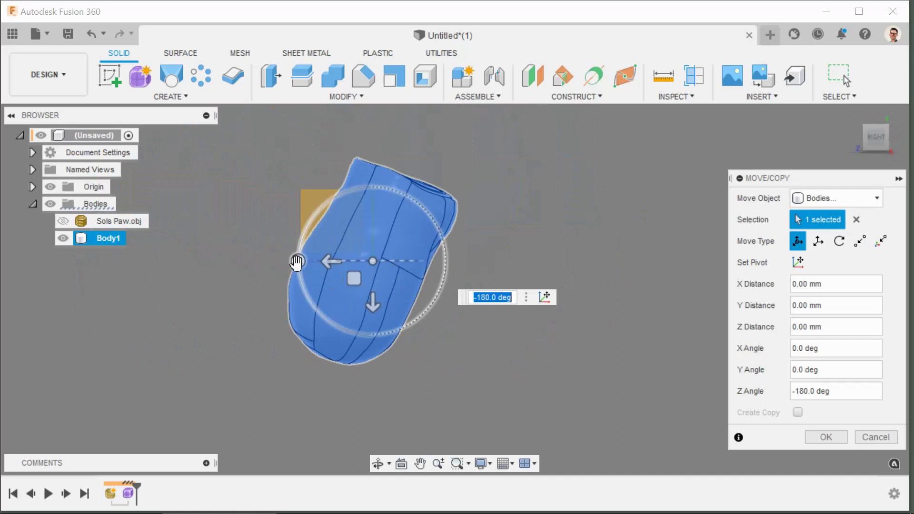
{"action": "left_click_drag", "start_coordinate": [297, 262], "coordinate": [295, 305]}
{"action": "key", "text": "BackSpace"}
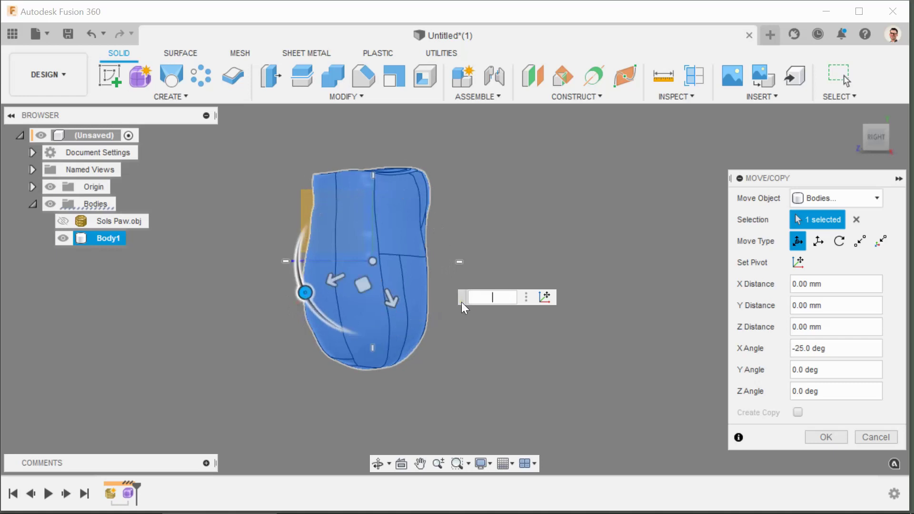
Enter -27.5 degrees as Body1's X rotation angle.
{"action": "type", "text": "-27.5"}
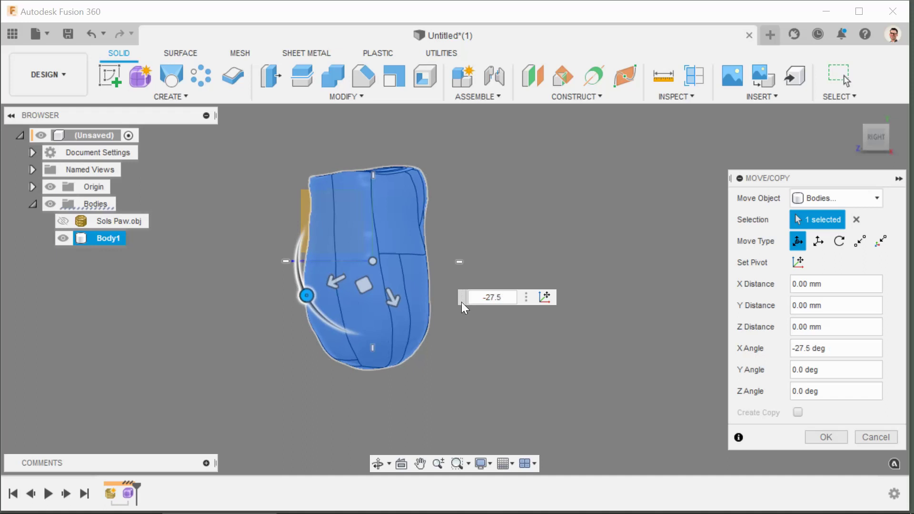
{"action": "scroll", "coordinate": [439, 360], "scroll_direction": "up", "scroll_amount": 2}
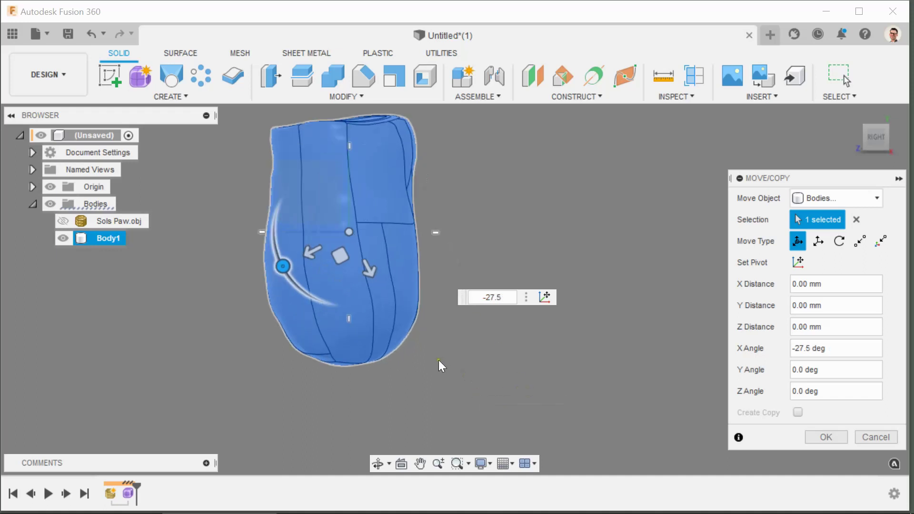
{"action": "scroll", "coordinate": [438, 360], "scroll_direction": "down", "scroll_amount": 3}
{"action": "scroll", "coordinate": [530, 398], "scroll_direction": "down", "scroll_amount": 1}
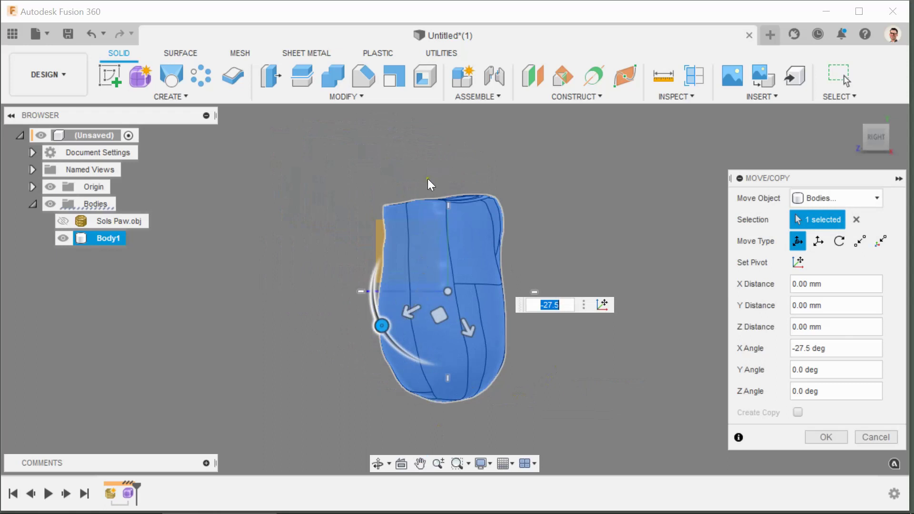
Check the tilted body from the front, left, front again and top views.
{"action": "mouse_move", "coordinate": [888, 141]}
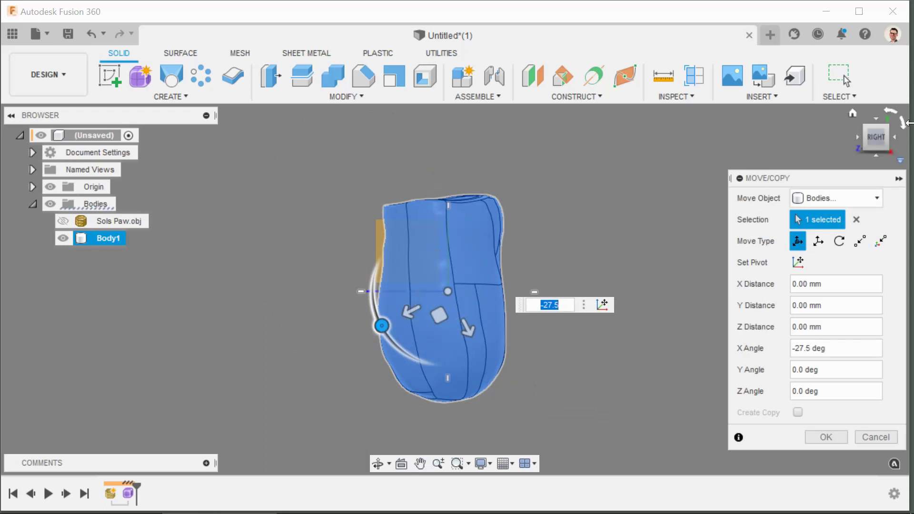
{"action": "left_click", "coordinate": [858, 143]}
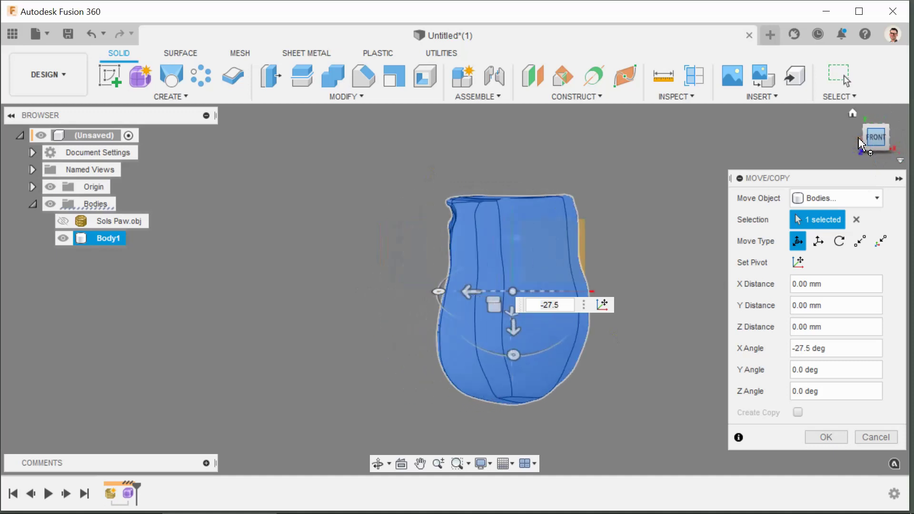
{"action": "middle_click_drag", "start_coordinate": [627, 286], "coordinate": [621, 226]}
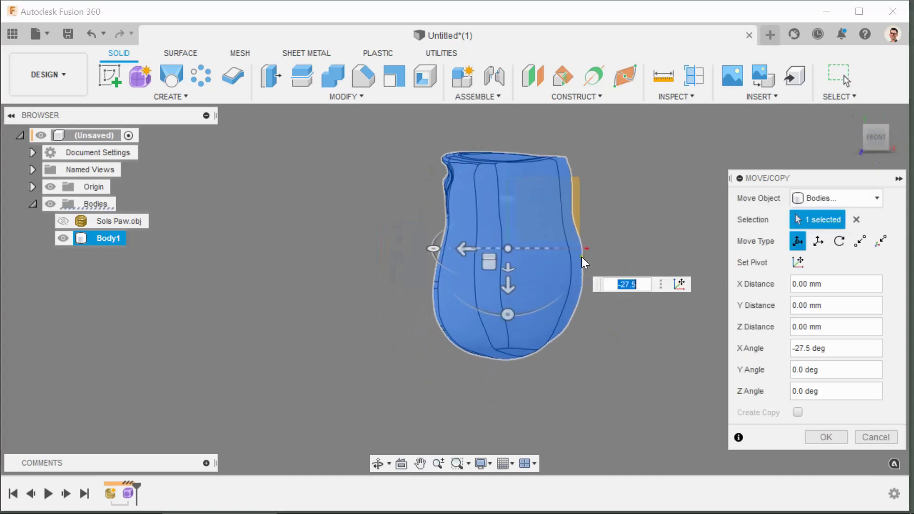
{"action": "mouse_move", "coordinate": [855, 141]}
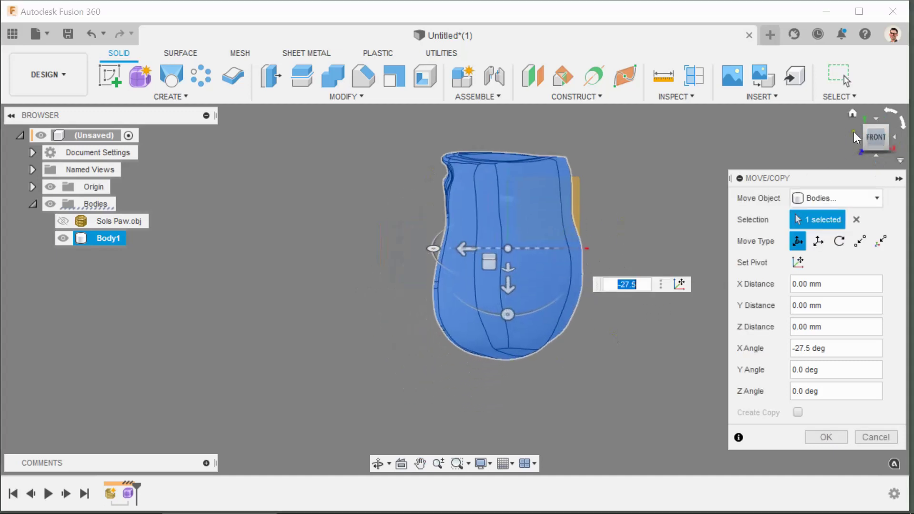
{"action": "left_click", "coordinate": [856, 140]}
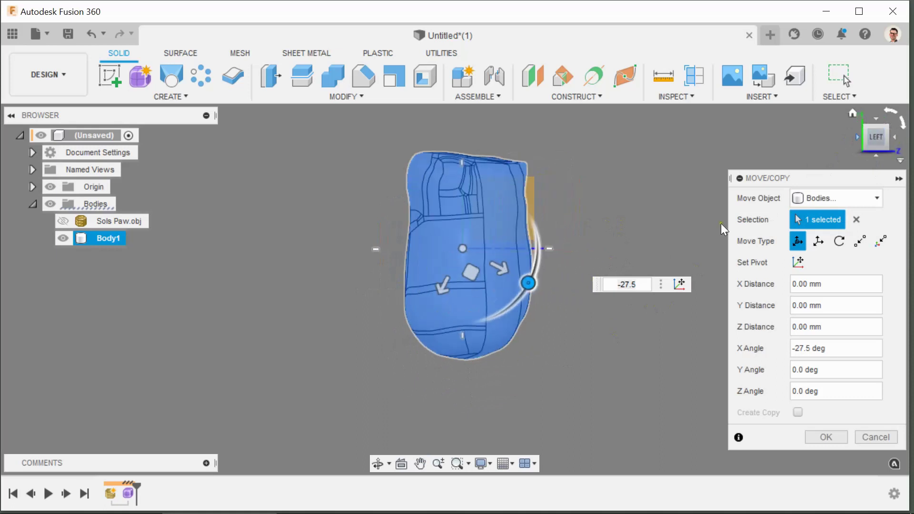
{"action": "mouse_move", "coordinate": [898, 146]}
{"action": "left_click", "coordinate": [898, 145]}
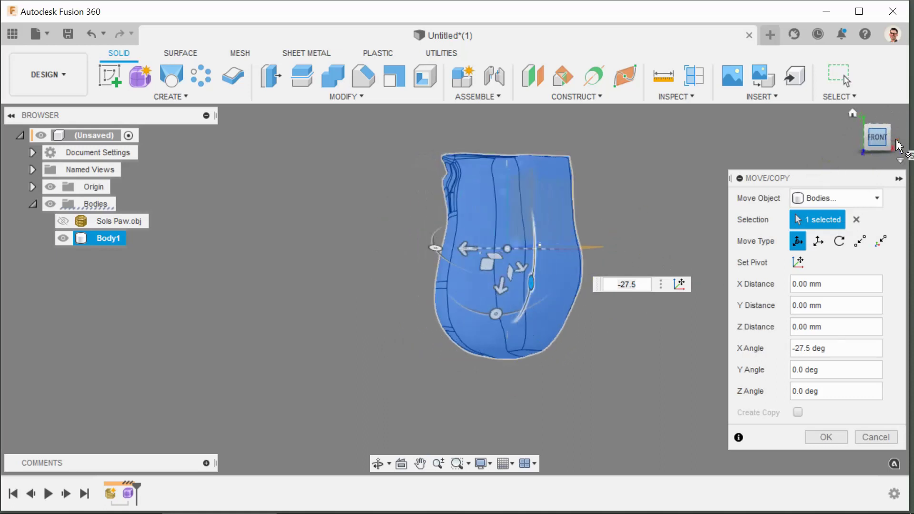
{"action": "left_click", "coordinate": [878, 120]}
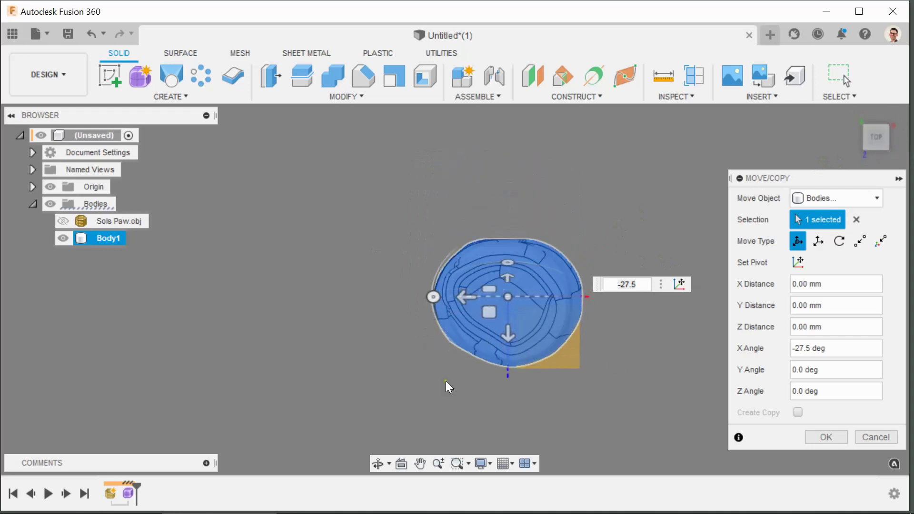
{"action": "middle_click_drag", "start_coordinate": [641, 389], "coordinate": [638, 359]}
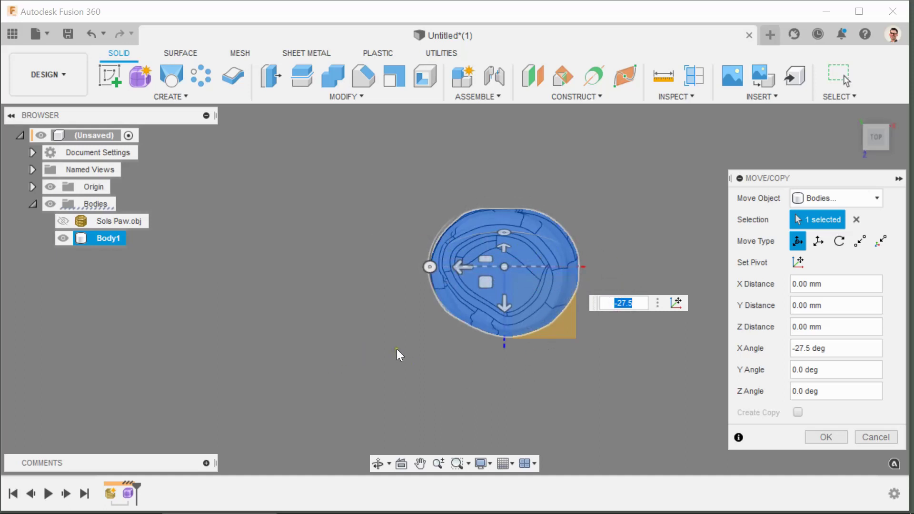
{"action": "middle_click_drag", "start_coordinate": [396, 350], "coordinate": [388, 253], "text": "shift"}
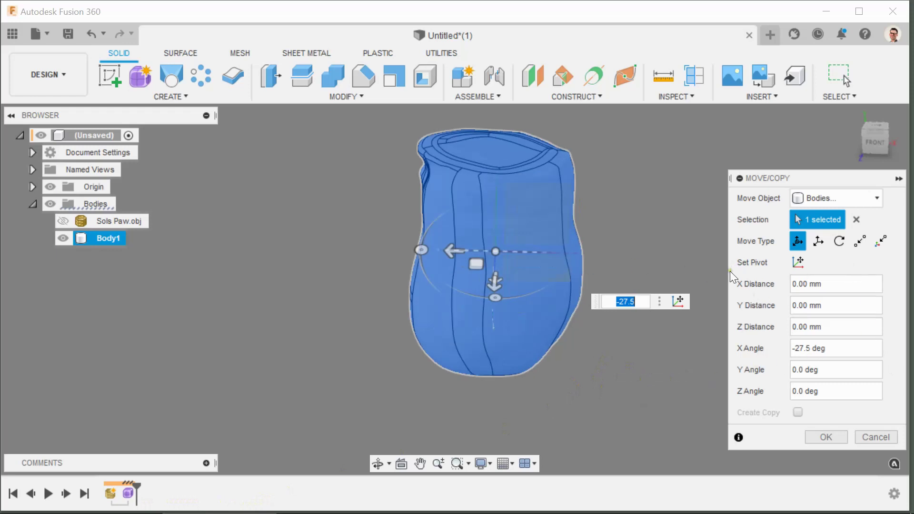
{"action": "left_click", "coordinate": [802, 261]}
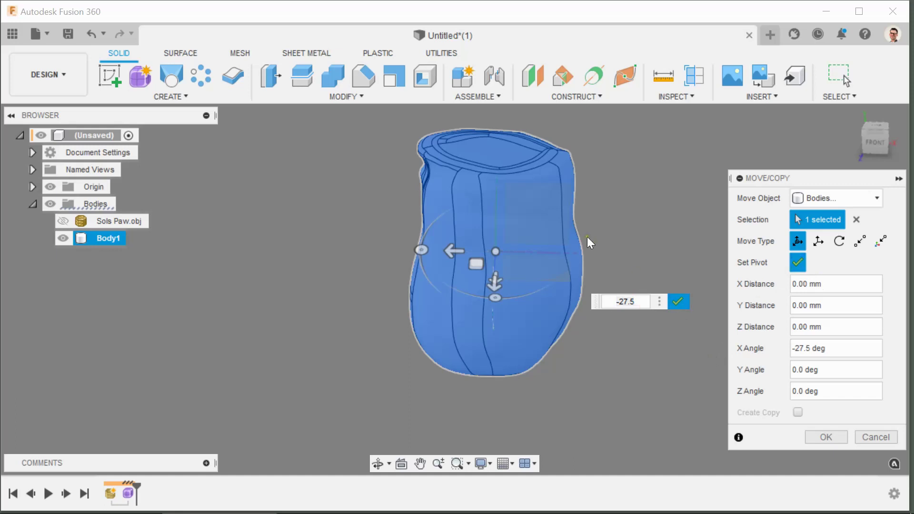
Hide Body1, set the Move/Copy pivot at the new point, then show the body again.
{"action": "left_click", "coordinate": [62, 238]}
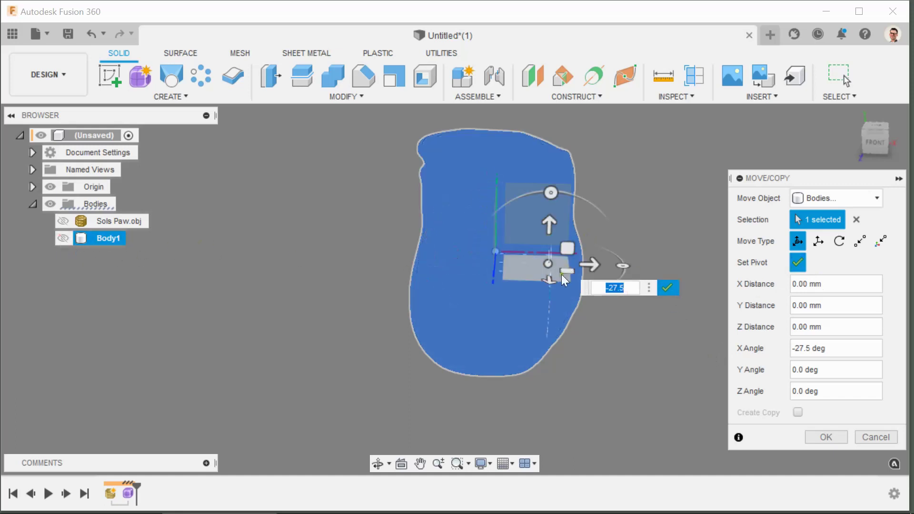
{"action": "middle_click_drag", "start_coordinate": [561, 275], "coordinate": [457, 281], "text": "shift"}
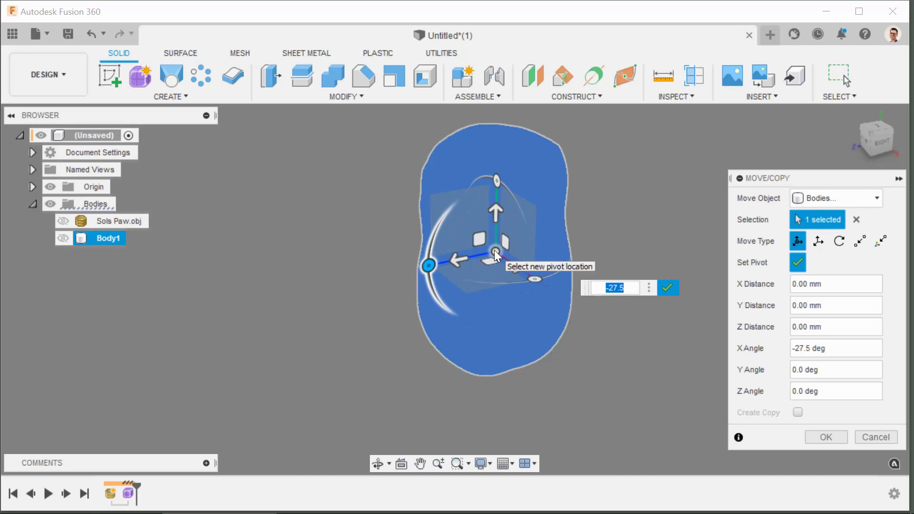
{"action": "left_click", "coordinate": [495, 252]}
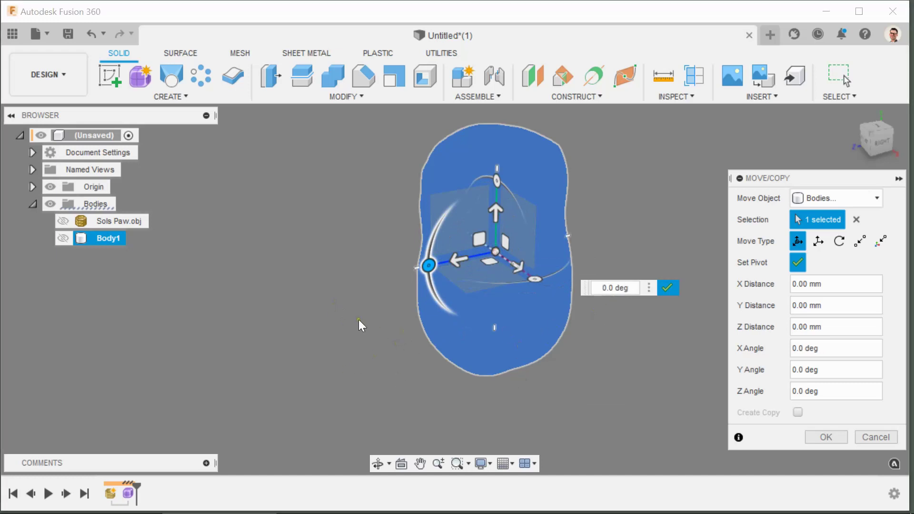
{"action": "left_click", "coordinate": [62, 238]}
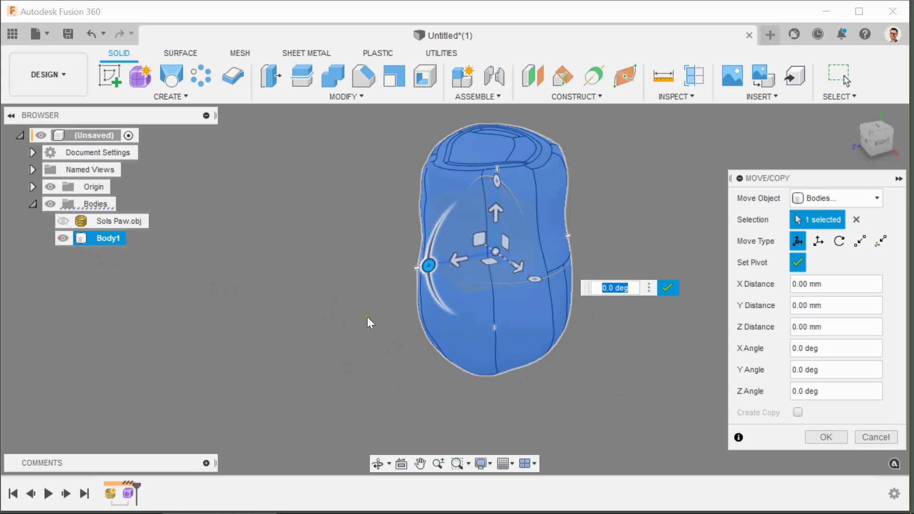
{"action": "middle_click_drag", "start_coordinate": [357, 327], "coordinate": [418, 388], "text": "shift"}
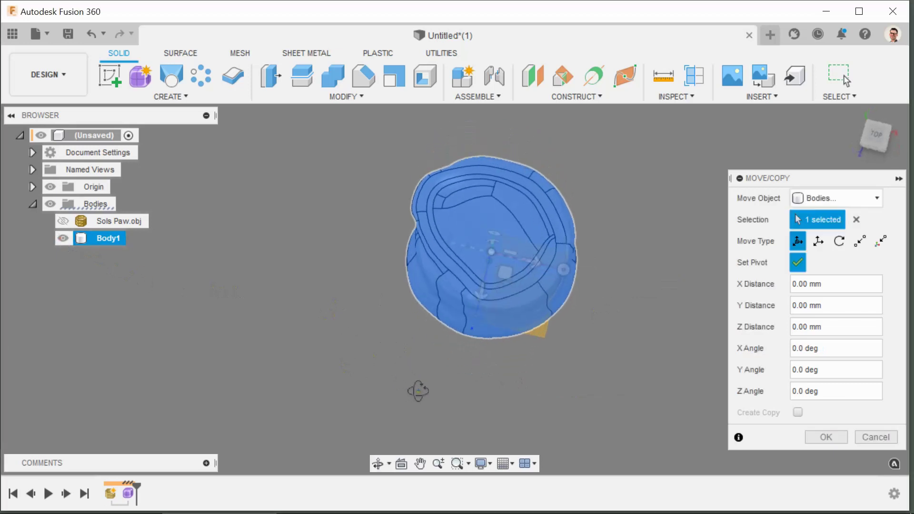
{"action": "left_click", "coordinate": [886, 138]}
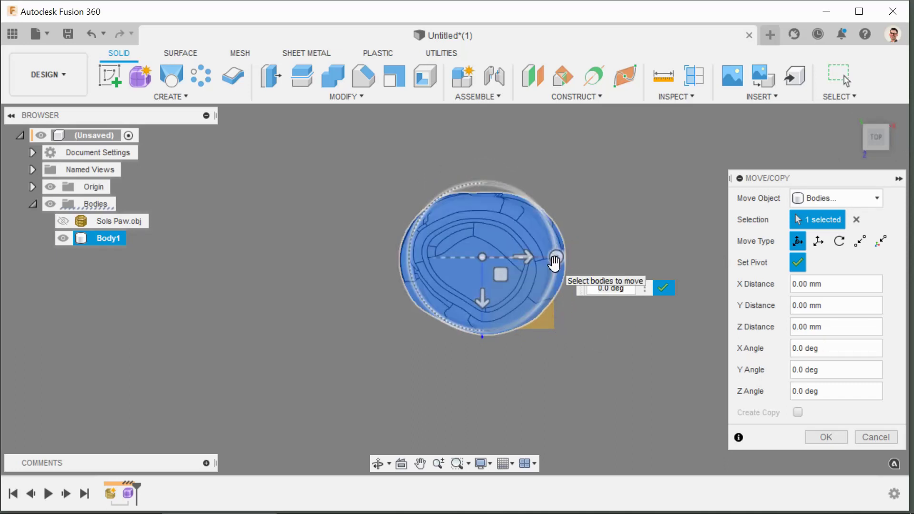
Rotate Body1 3 degrees about the Y axis and confirm the move with OK.
{"action": "middle_click_drag", "start_coordinate": [563, 333], "coordinate": [567, 379], "text": "shift"}
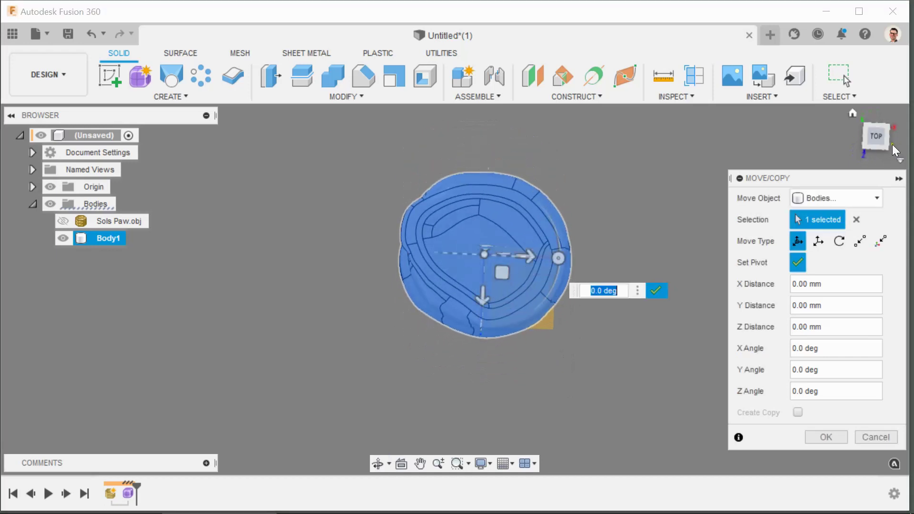
{"action": "left_click", "coordinate": [554, 261]}
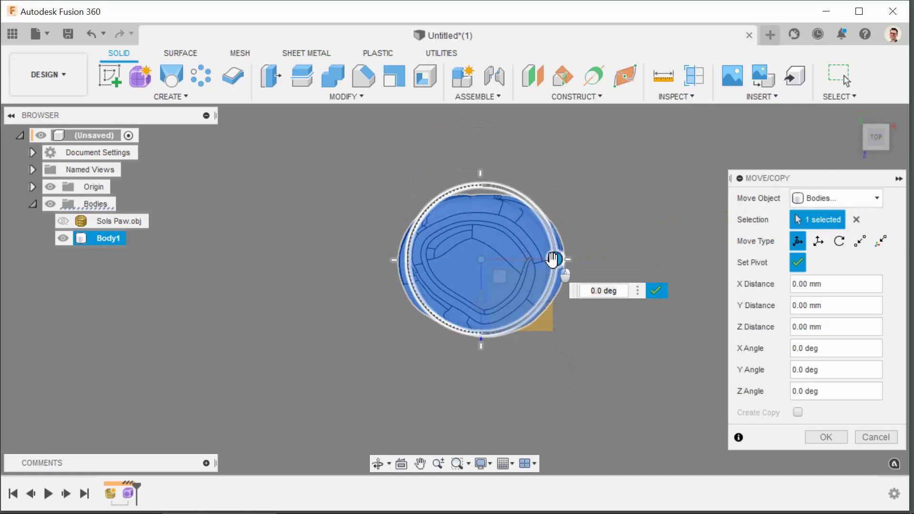
{"action": "left_click_drag", "start_coordinate": [556, 260], "coordinate": [554, 261]}
{"action": "left_click", "coordinate": [652, 294]}
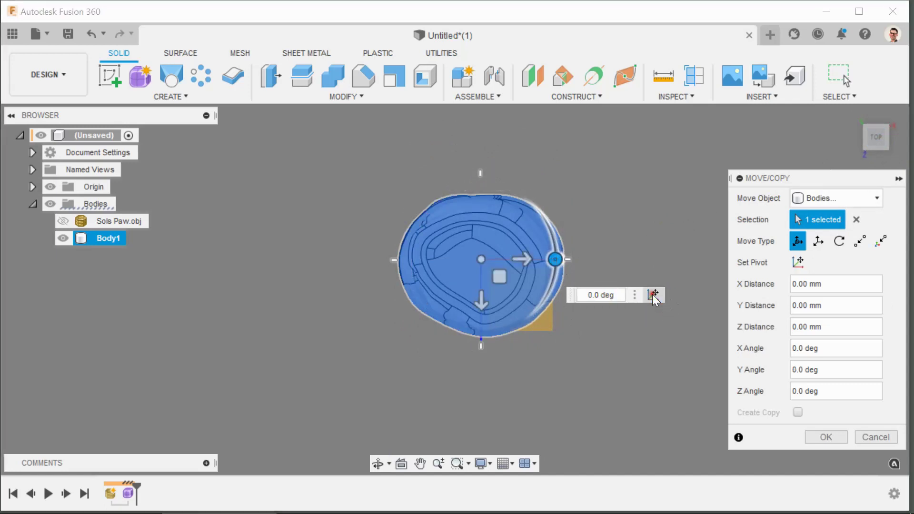
{"action": "left_click_drag", "start_coordinate": [558, 262], "coordinate": [560, 260]}
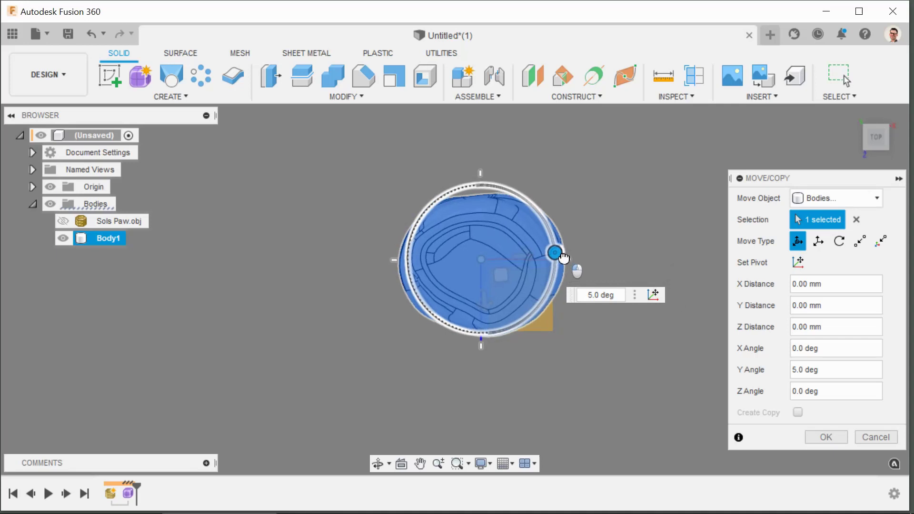
{"action": "type", "text": "3"}
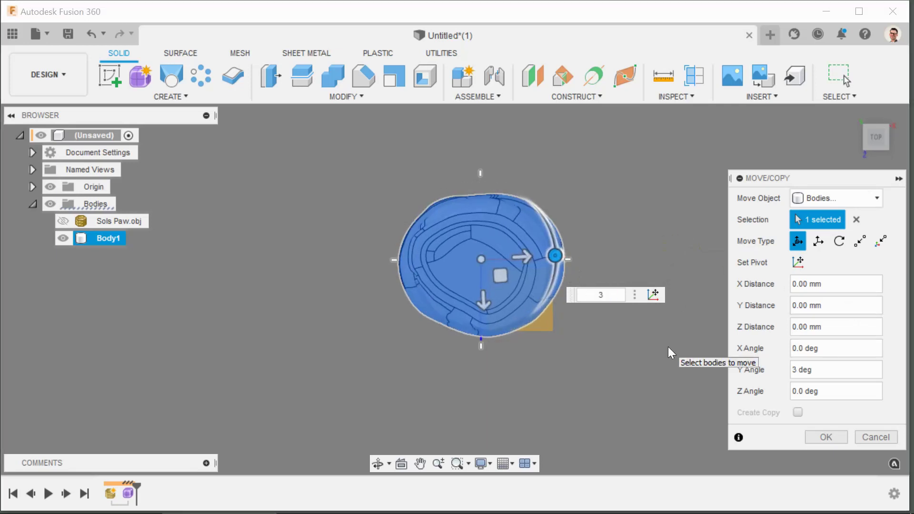
{"action": "left_click", "coordinate": [825, 436]}
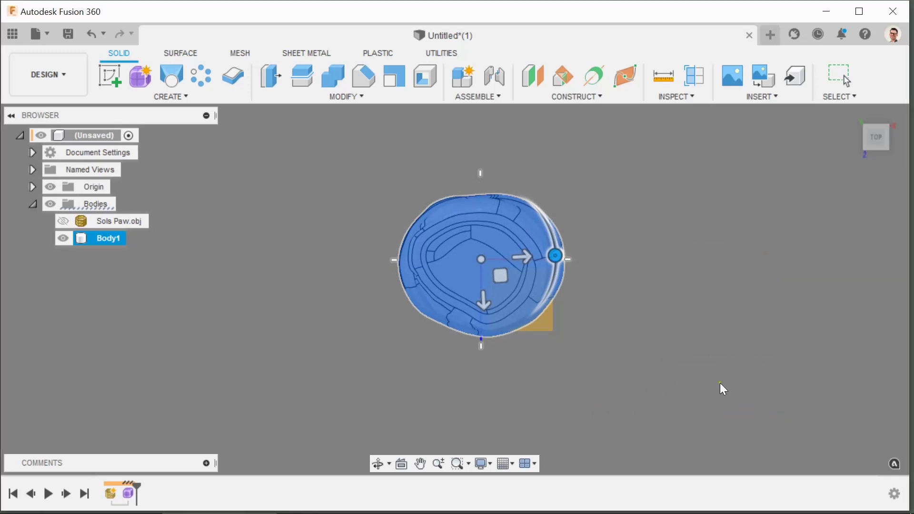
Deselect Body1, orbit around it, and hide the origin planes and axes.
{"action": "key", "text": "Escape"}
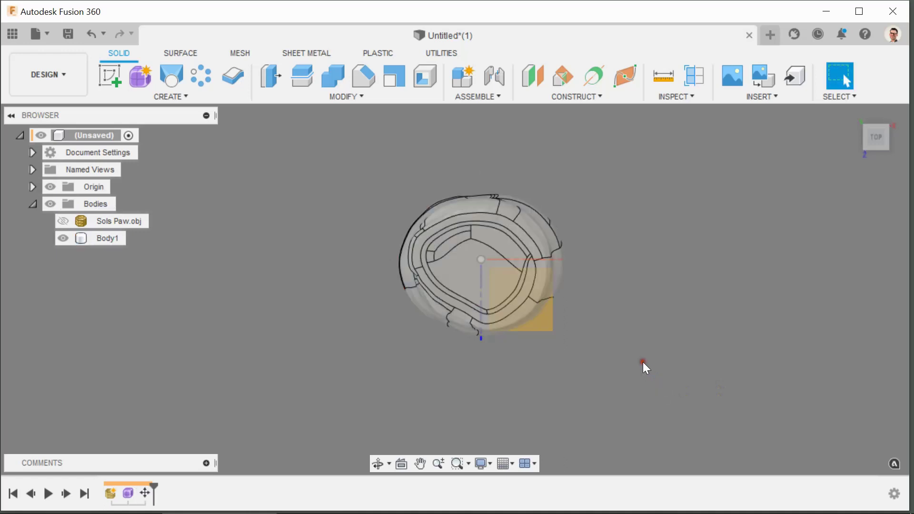
{"action": "middle_click_drag", "start_coordinate": [603, 373], "coordinate": [717, 268], "text": "shift"}
{"action": "middle_click_drag", "start_coordinate": [599, 313], "coordinate": [479, 271], "text": "shift"}
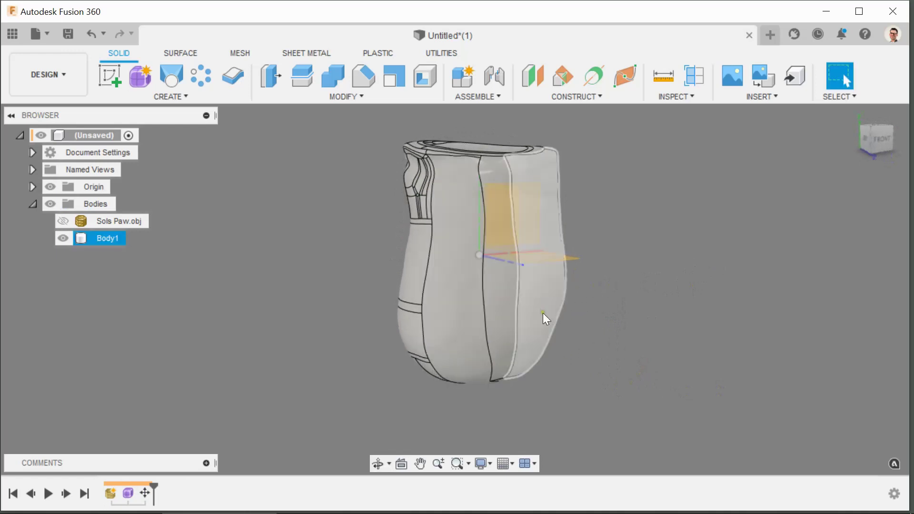
{"action": "middle_click_drag", "start_coordinate": [545, 316], "coordinate": [664, 350], "text": "shift"}
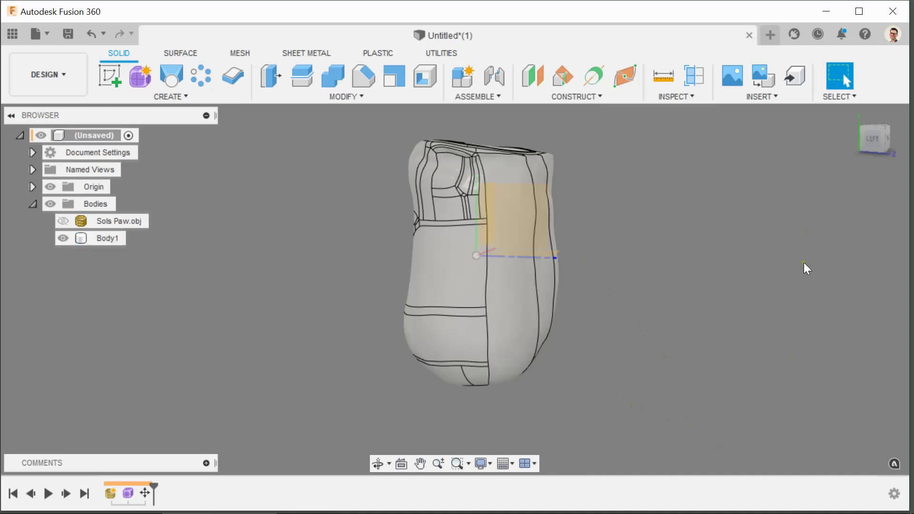
{"action": "middle_click_drag", "start_coordinate": [745, 388], "coordinate": [239, 263], "text": "shift"}
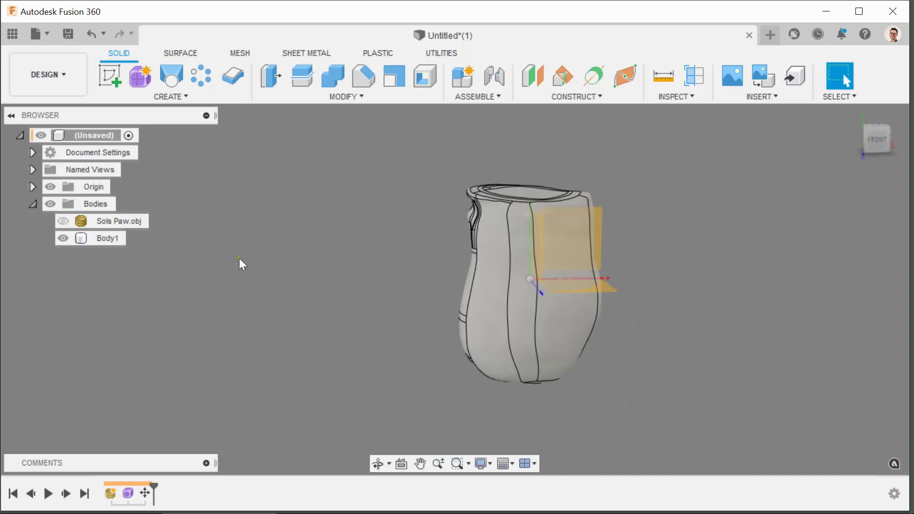
{"action": "left_click", "coordinate": [50, 187]}
Centre the body and step through the right, back, left and front views.
{"action": "middle_click_drag", "start_coordinate": [335, 266], "coordinate": [829, 176], "text": "shift"}
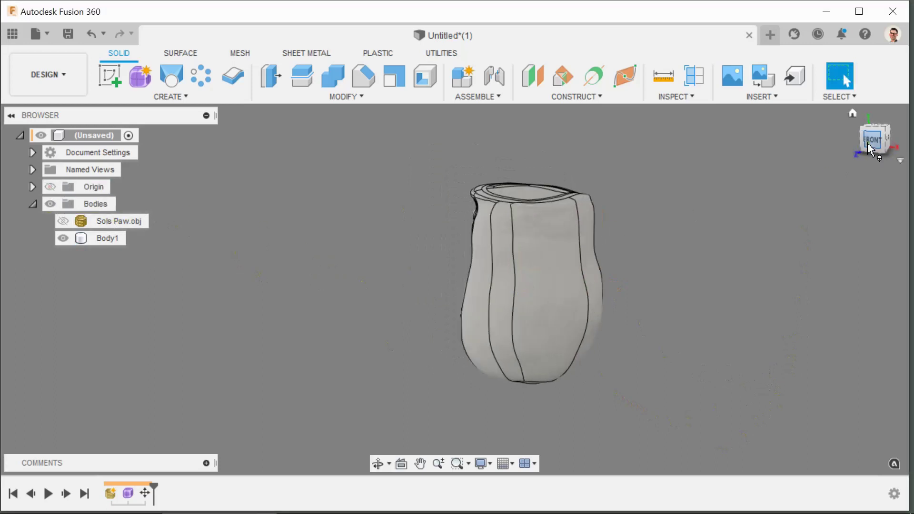
{"action": "middle_click_drag", "start_coordinate": [718, 357], "coordinate": [610, 340]}
{"action": "scroll", "coordinate": [590, 292], "scroll_direction": "up", "scroll_amount": 3}
{"action": "middle_click_drag", "start_coordinate": [589, 292], "coordinate": [650, 320]}
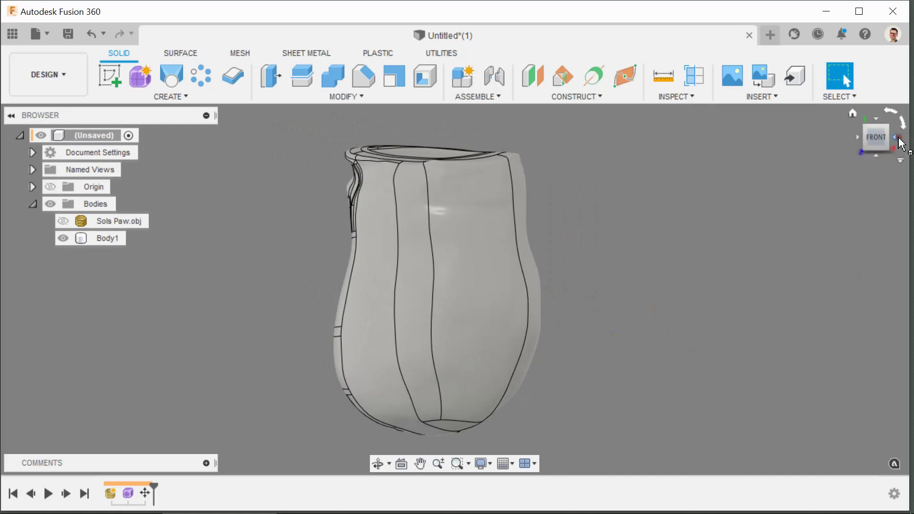
{"action": "left_click", "coordinate": [899, 139]}
{"action": "left_click", "coordinate": [899, 139]}
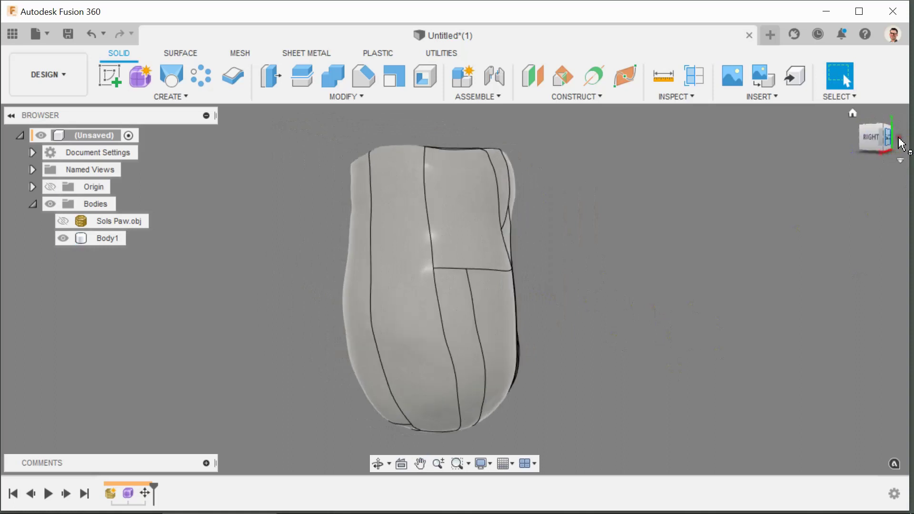
{"action": "left_click", "coordinate": [899, 139]}
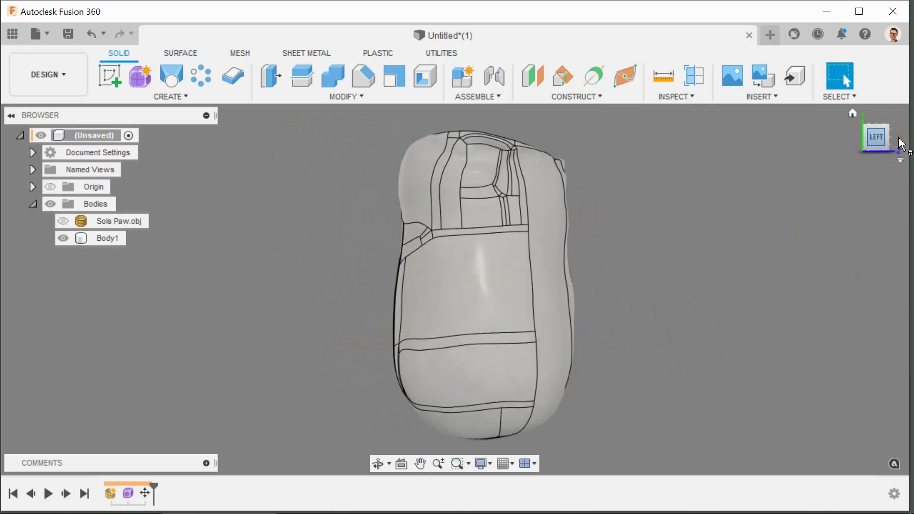
{"action": "left_click", "coordinate": [899, 139]}
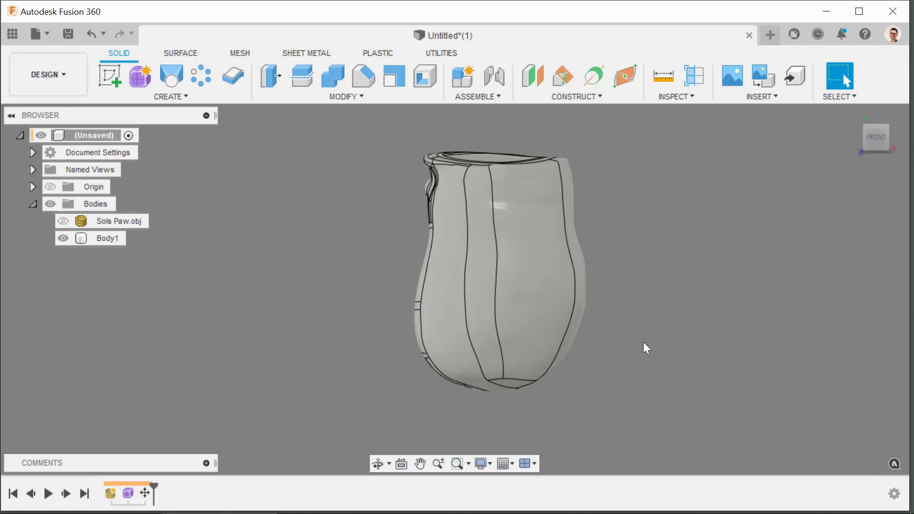
Orbit around to inspect the body's back, then snap to the left-side view.
{"action": "middle_click_drag", "start_coordinate": [644, 342], "coordinate": [551, 364], "text": "shift"}
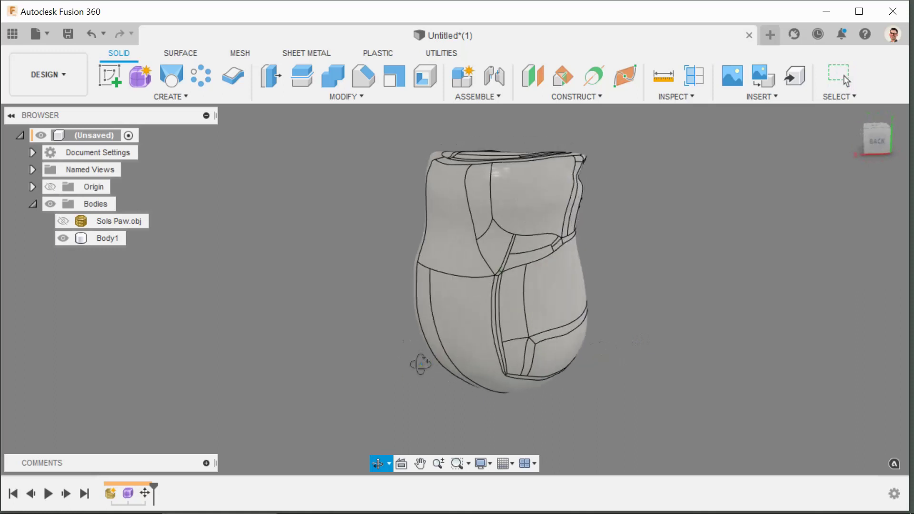
{"action": "middle_click_drag", "start_coordinate": [471, 341], "coordinate": [867, 241], "text": "shift"}
{"action": "left_click", "coordinate": [874, 143]}
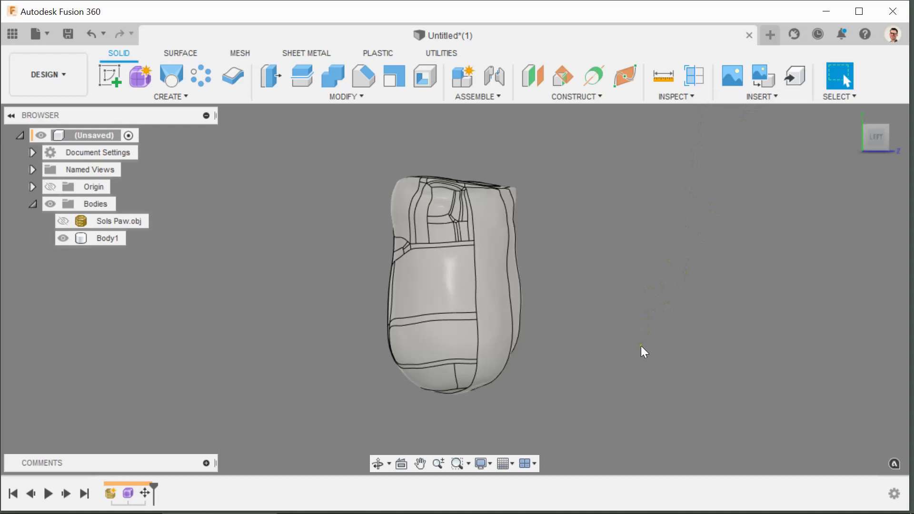
Orbit the aligned body from its left side round through the front and back.
{"action": "middle_click_drag", "start_coordinate": [720, 351], "coordinate": [610, 358], "text": "shift"}
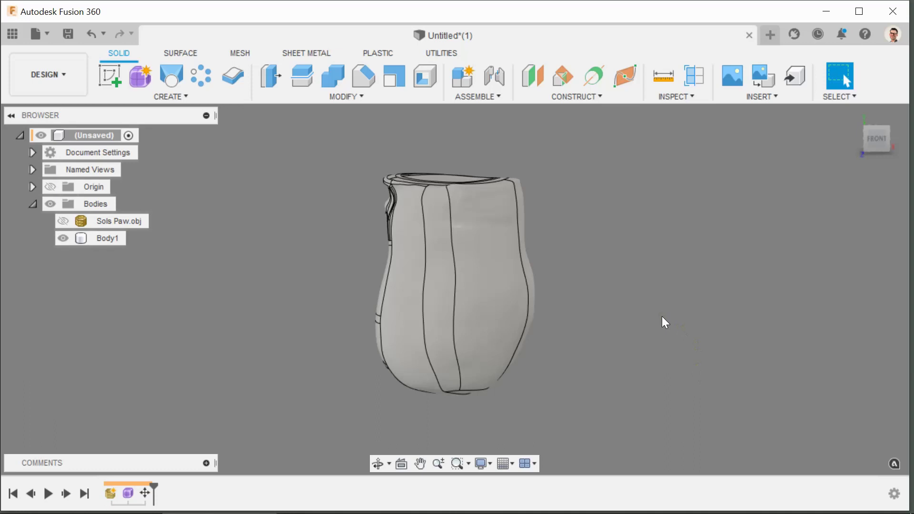
{"action": "middle_click_drag", "start_coordinate": [659, 321], "coordinate": [484, 320], "text": "shift"}
{"action": "middle_click_drag", "start_coordinate": [607, 373], "coordinate": [620, 322], "text": "shift"}
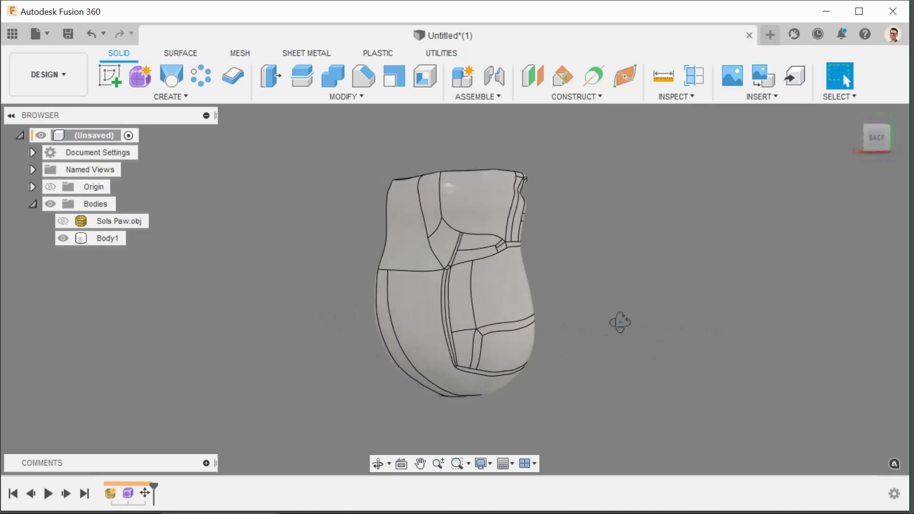
{"action": "middle_click_drag", "start_coordinate": [675, 320], "coordinate": [504, 329], "text": "shift"}
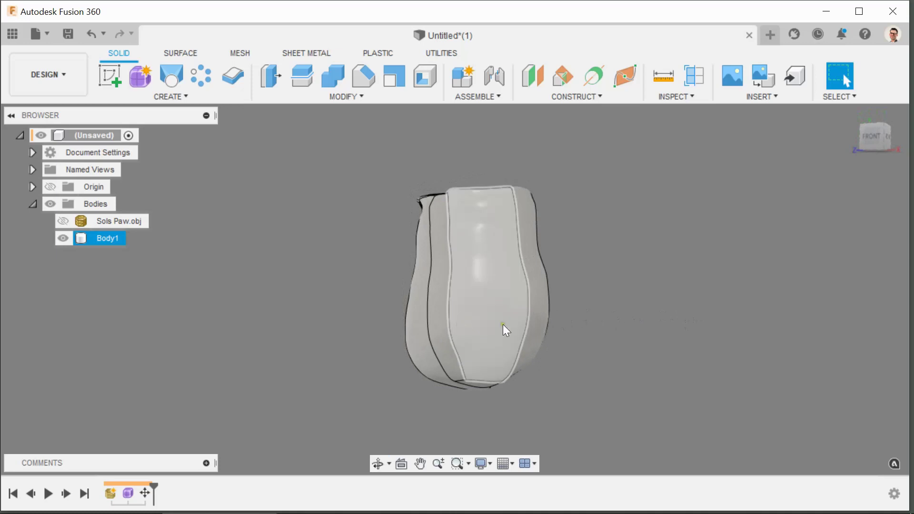
{"action": "middle_click_drag", "start_coordinate": [687, 324], "coordinate": [589, 285], "text": "shift"}
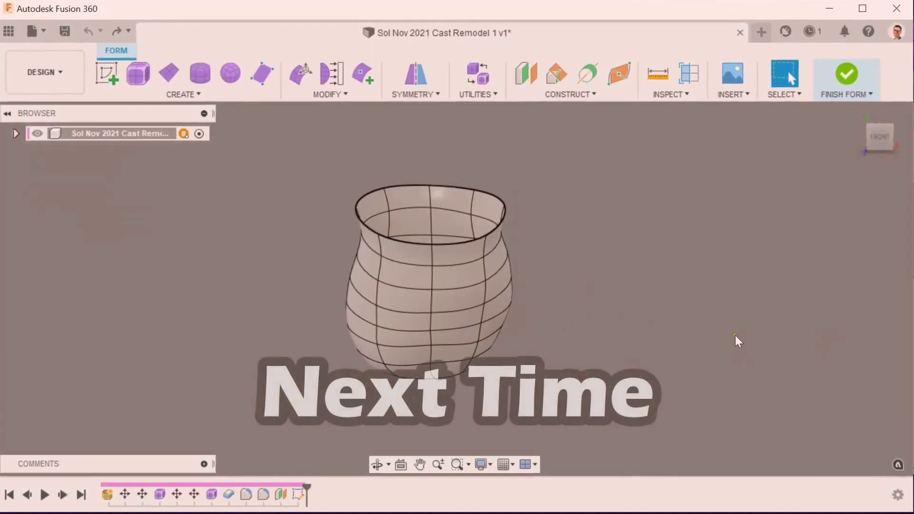
Orbit the finished cast to reveal its thickened rim.
{"action": "middle_click_drag", "start_coordinate": [738, 341], "coordinate": [700, 344], "text": "shift"}
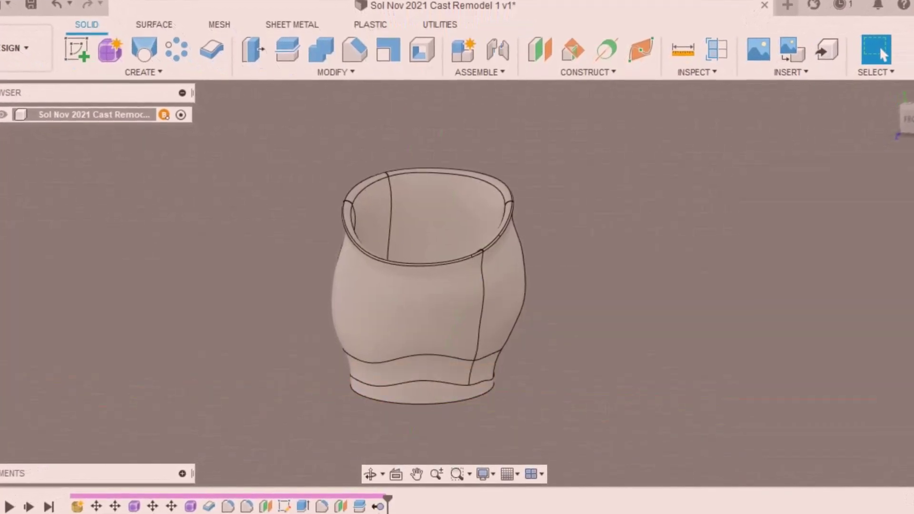
{"action": "middle_click_drag", "start_coordinate": [692, 333], "coordinate": [777, 333], "text": "shift"}
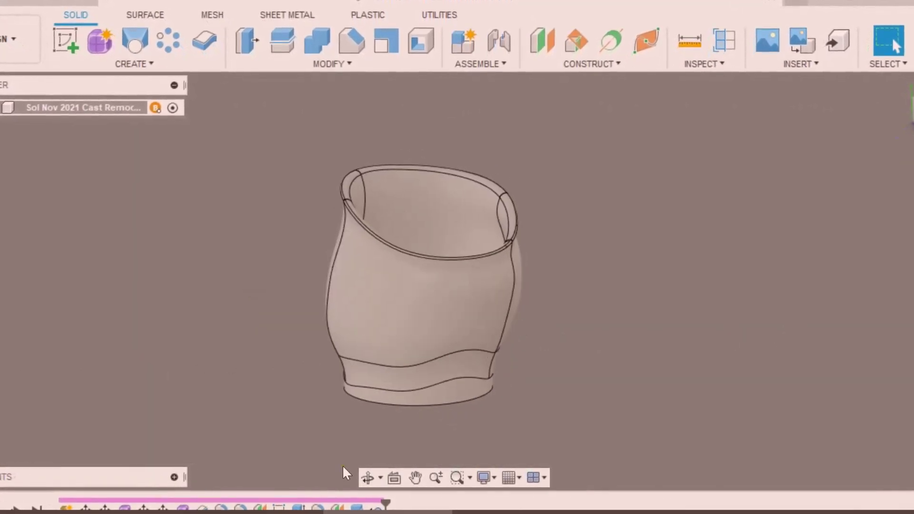